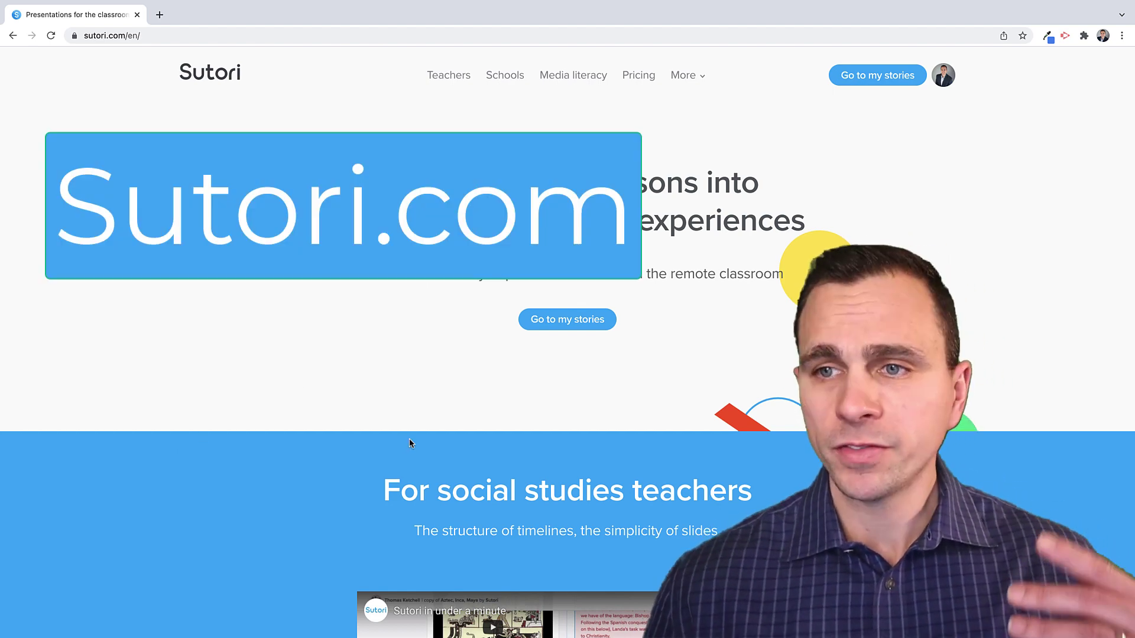
# Step: Find the History, Geography and Sociology examples on the home page and open the story "Aztec, Inca, Maya"
pyautogui.scroll(-1, 467, 448)
pyautogui.scroll(-1, 468, 450)
pyautogui.scroll(2, 468, 451)
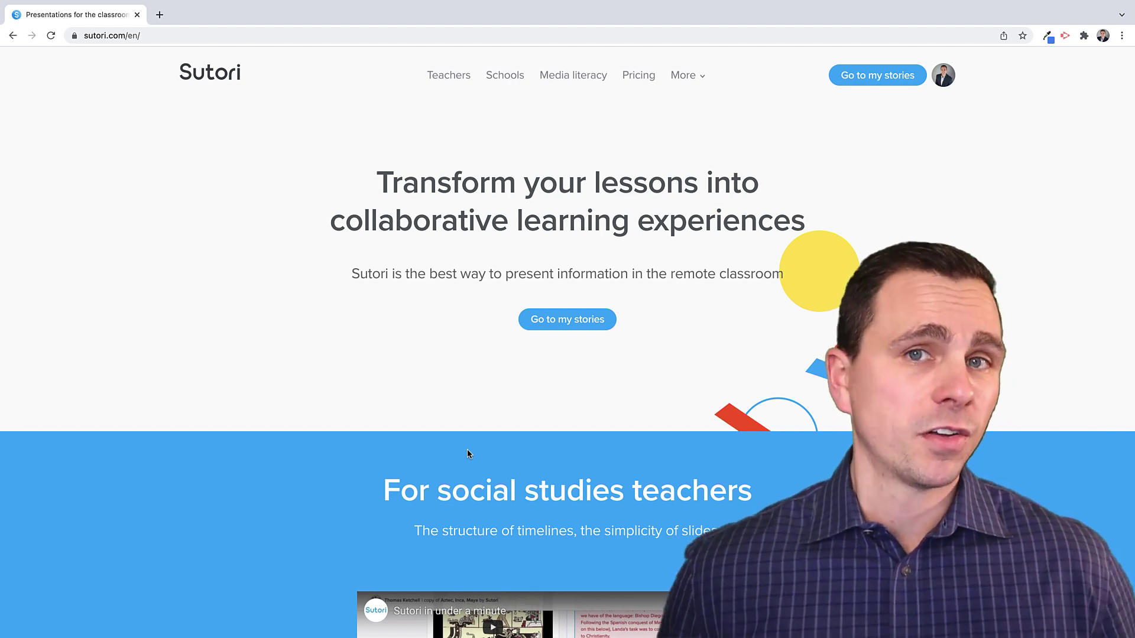
pyautogui.scroll(-7, 591, 414)
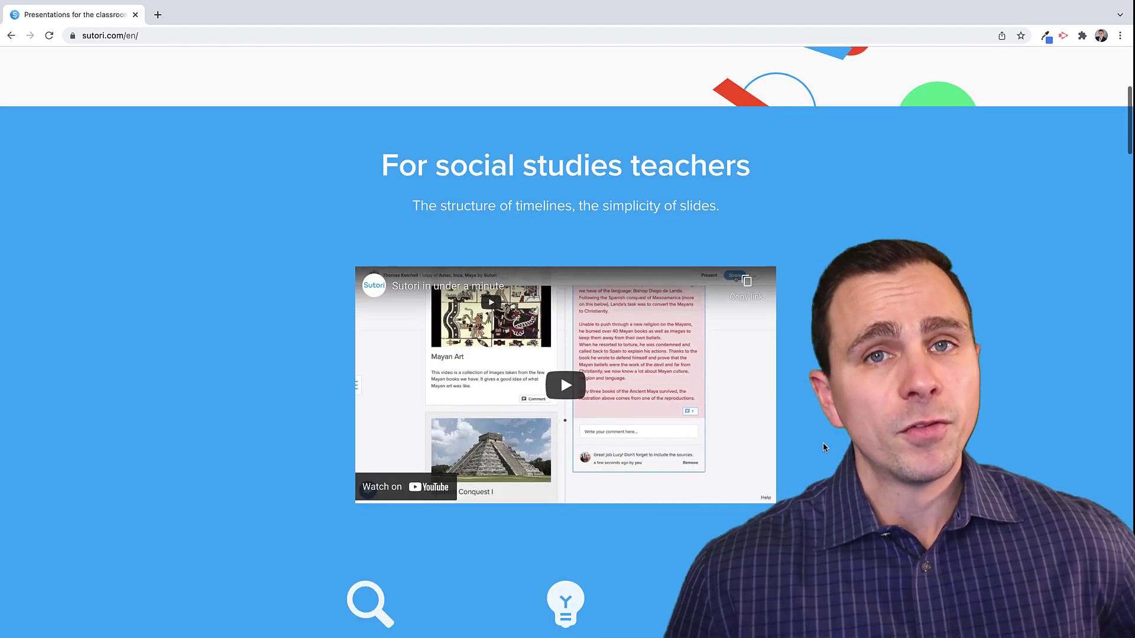
pyautogui.scroll(-1, 823, 443)
pyautogui.scroll(-10, 823, 448)
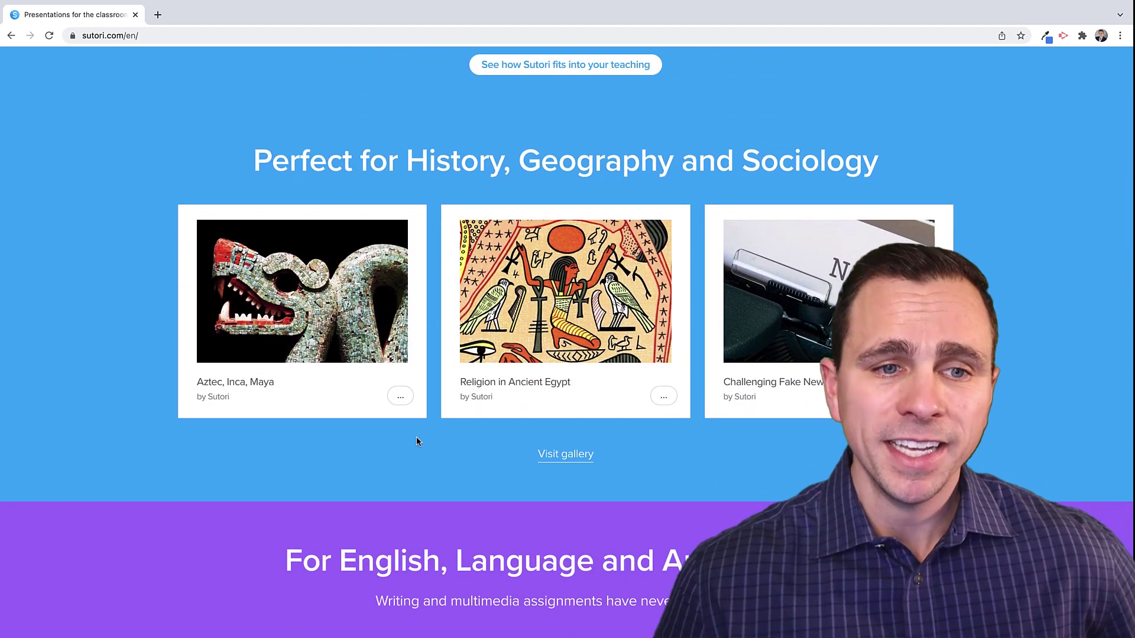
pyautogui.click(231, 393)
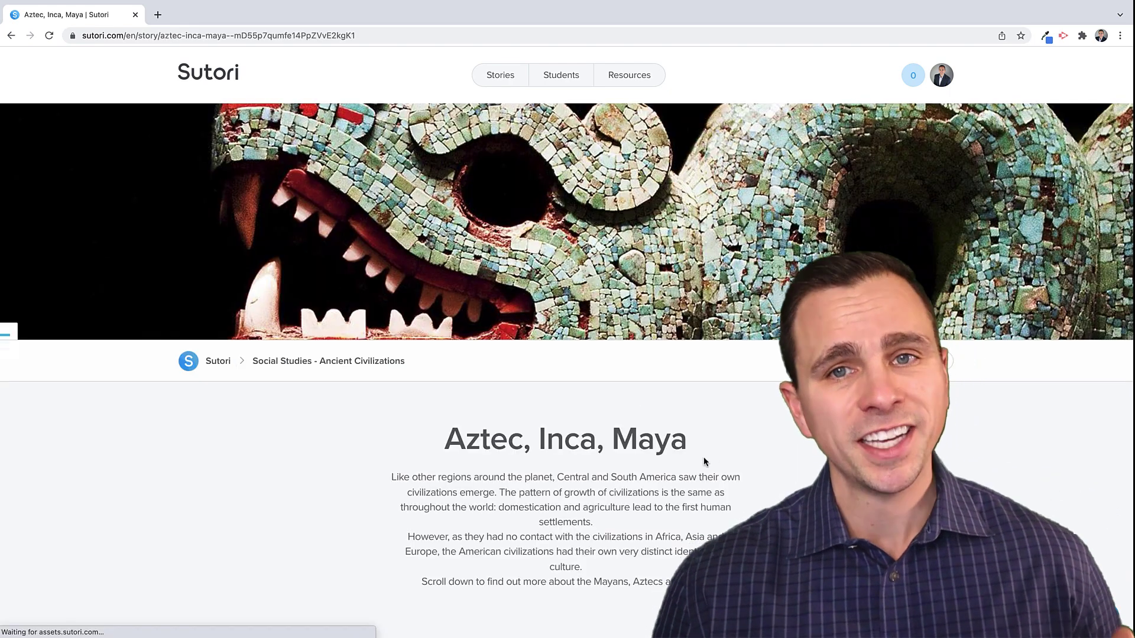
# Step: Look through the "Aztec, Inca, Maya" story's Mayans timeline, examining its text, images, video, quiz and embedded flashcards
pyautogui.scroll(-1, 712, 458)
pyautogui.scroll(-4, 711, 460)
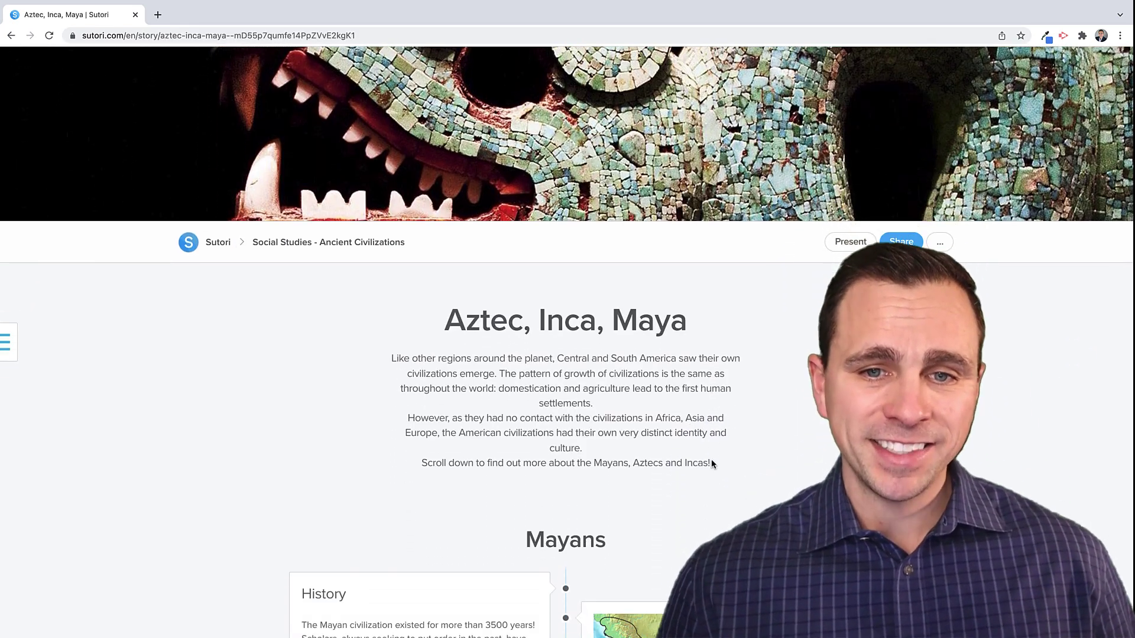
pyautogui.scroll(-1, 712, 464)
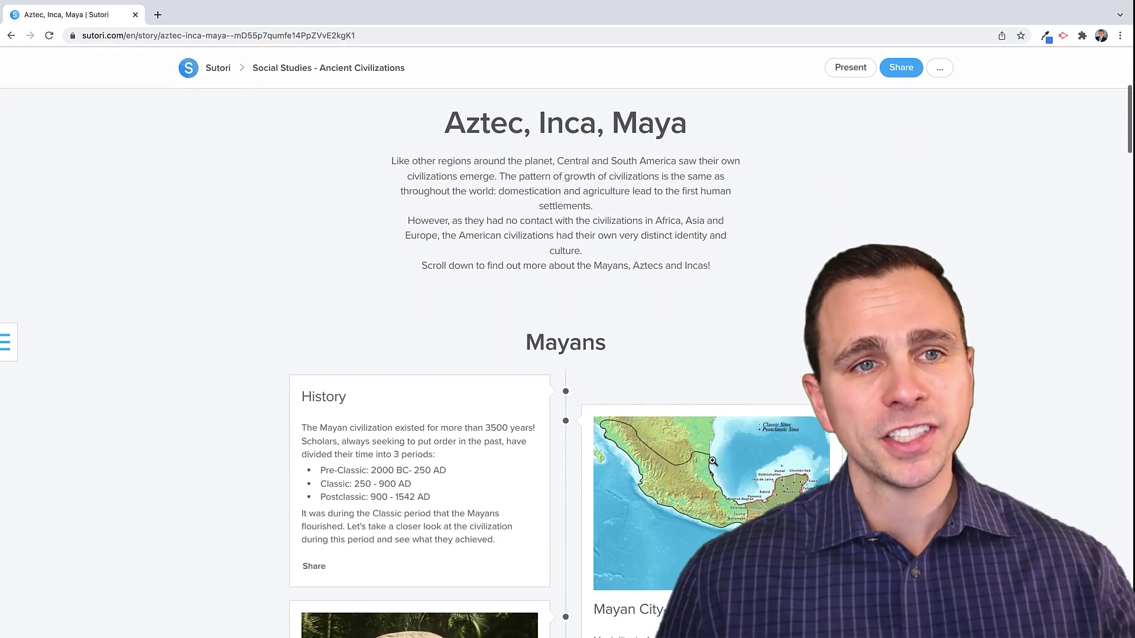
pyautogui.scroll(-2, 706, 460)
pyautogui.scroll(-1, 706, 460)
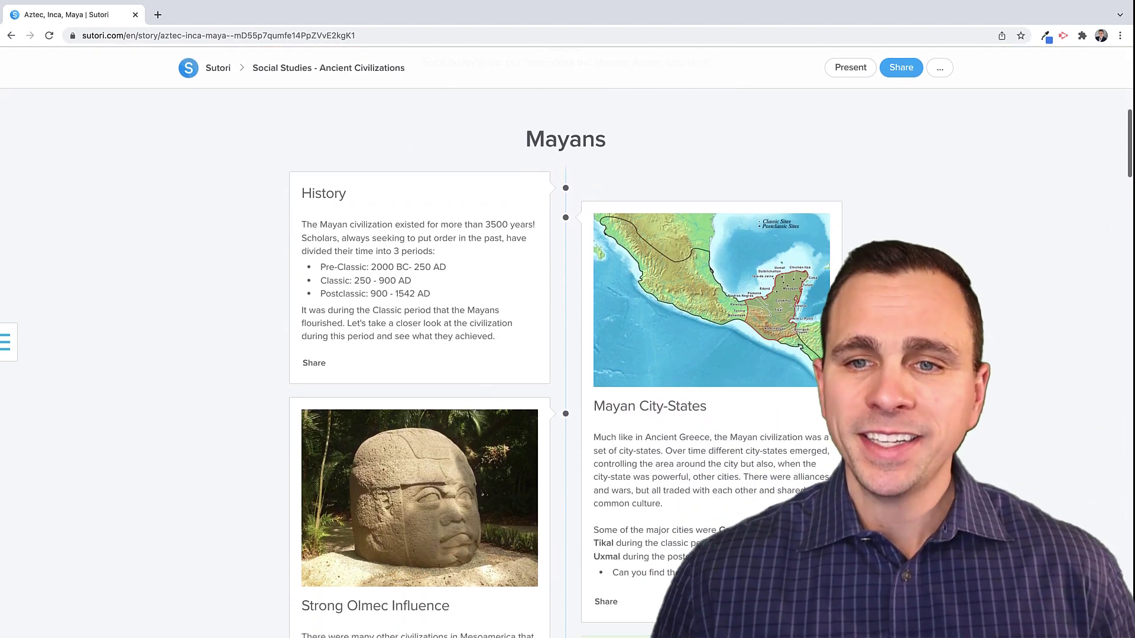
pyautogui.scroll(-2, 486, 402)
pyautogui.scroll(-5, 711, 363)
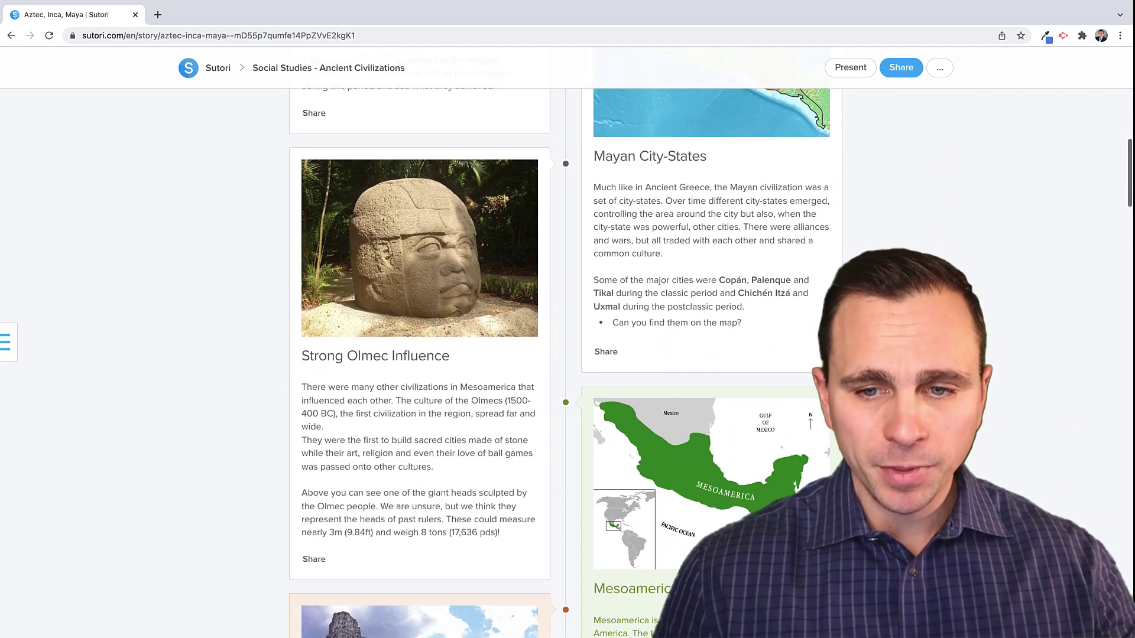
pyautogui.scroll(-5, 565, 355)
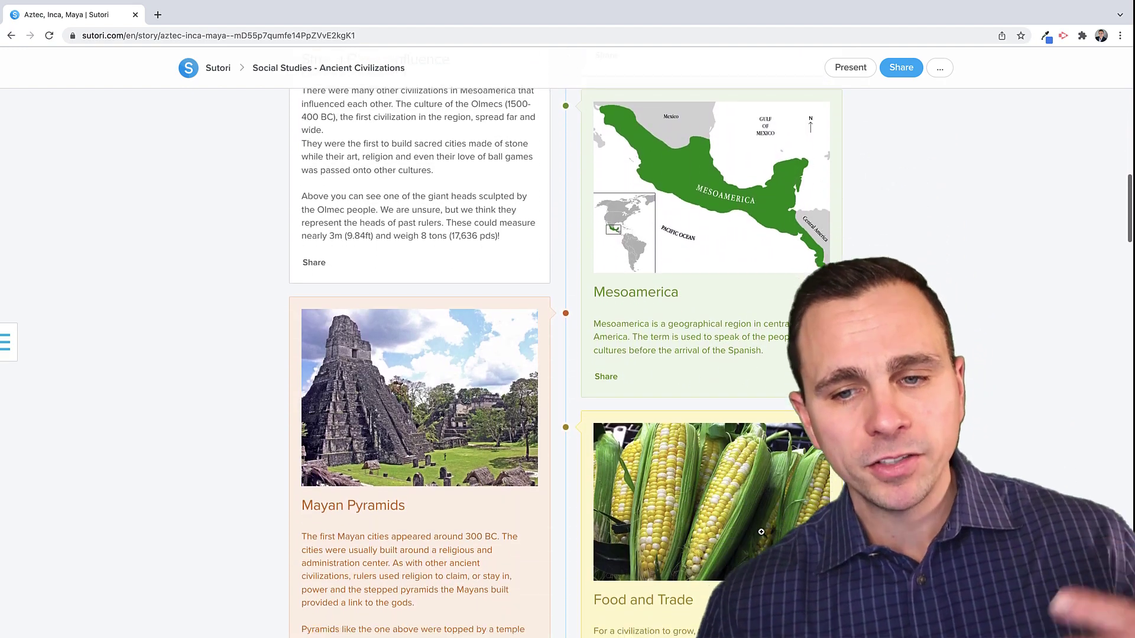
pyautogui.scroll(-5, 566, 355)
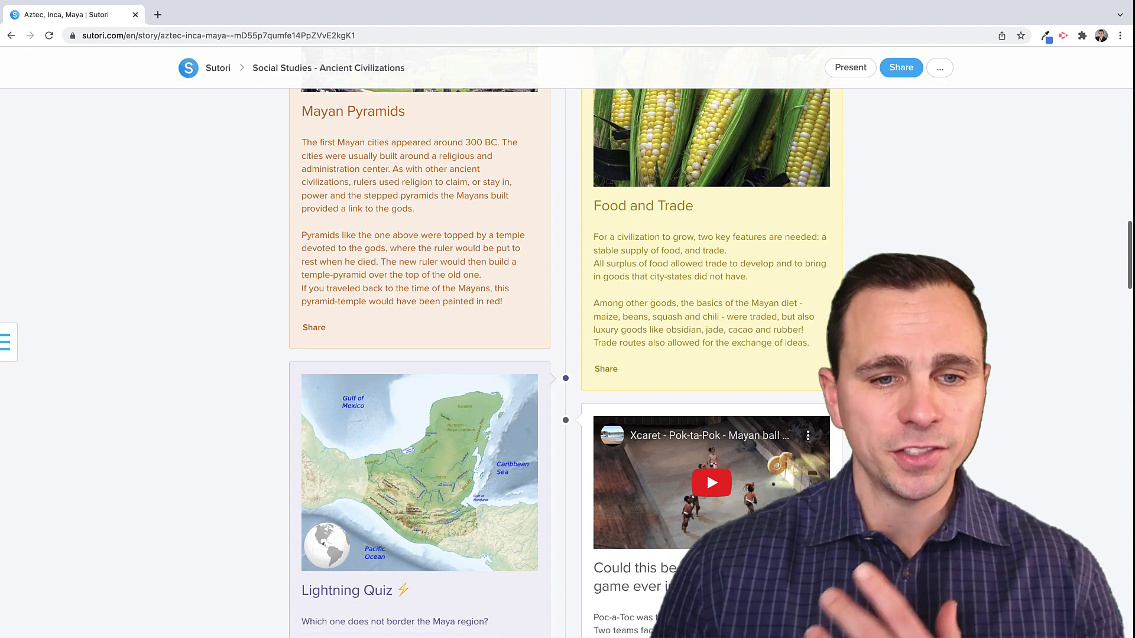
pyautogui.scroll(-2, 566, 355)
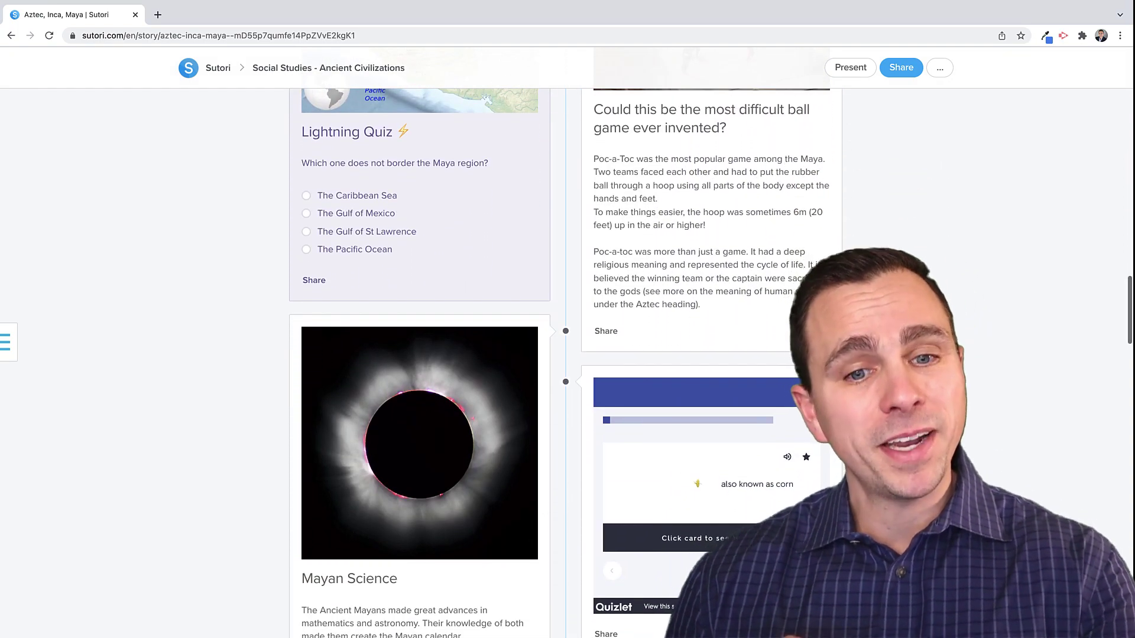
pyautogui.scroll(-1, 565, 355)
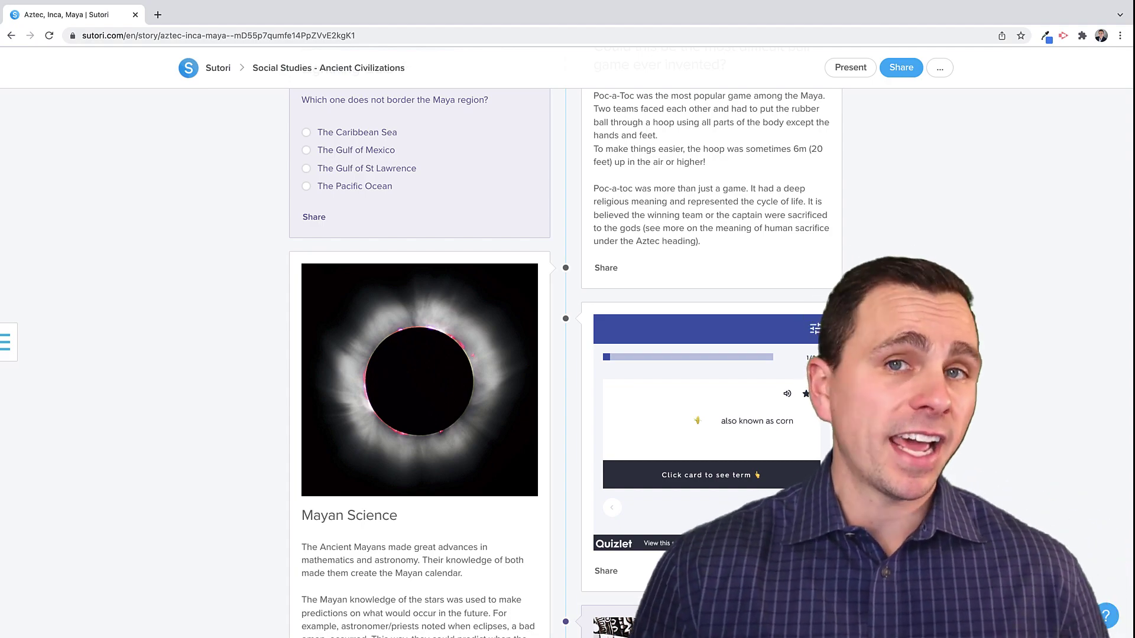
# Step: Leave the example story for the dashboard and return to the Sutori home page at sutori.com/en/
pyautogui.scroll(20, 762, 355)
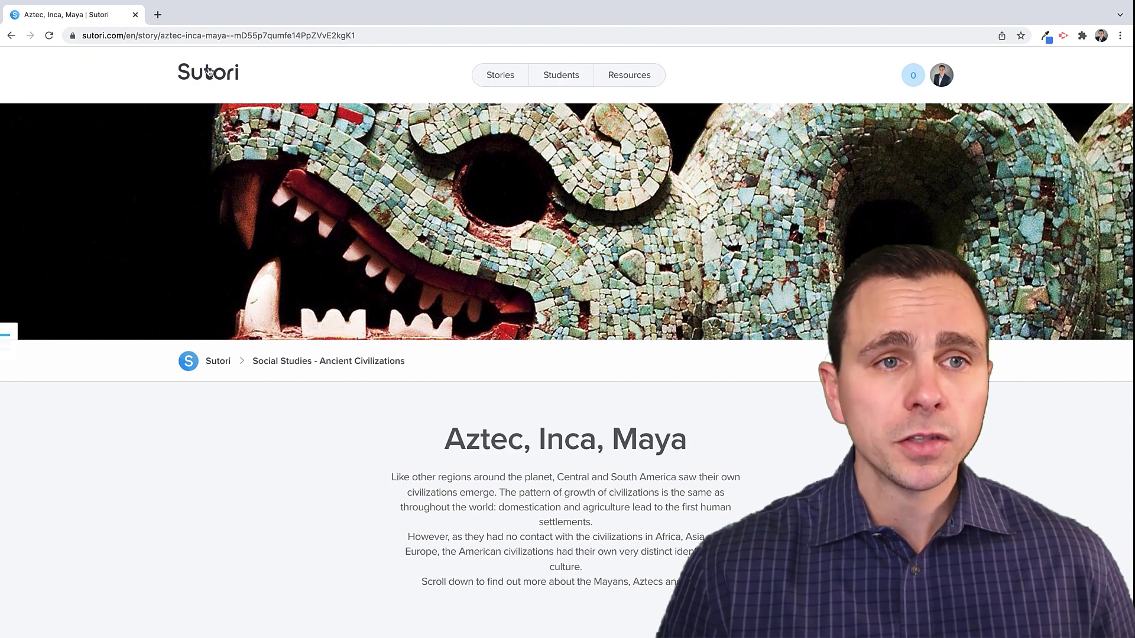
pyautogui.click(208, 71)
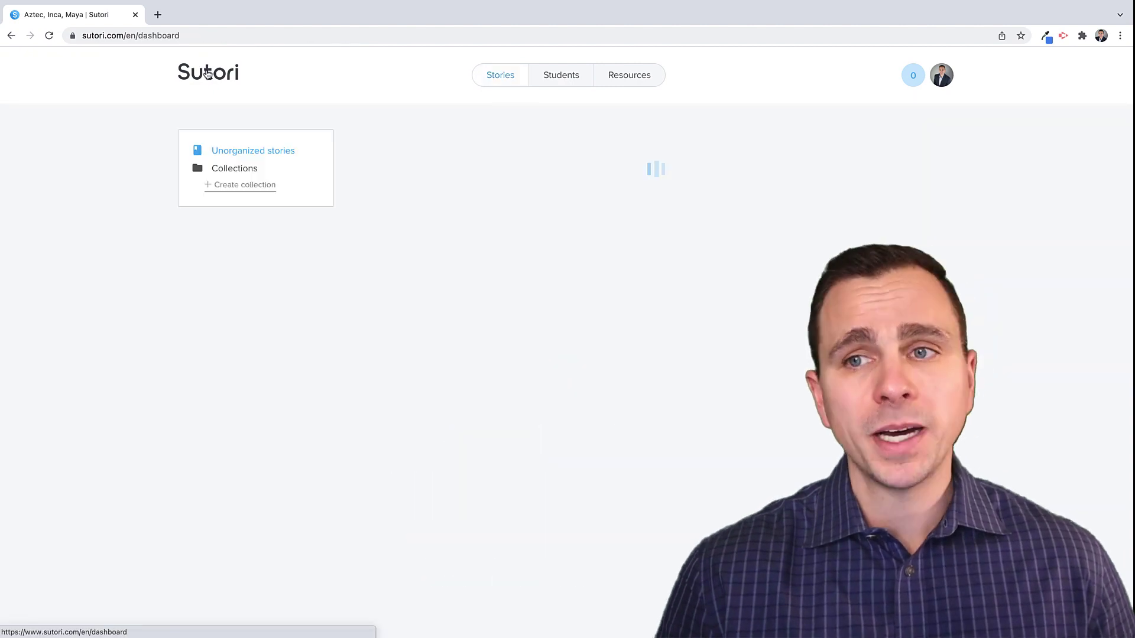
pyautogui.click(138, 36)
pyautogui.click(137, 36)
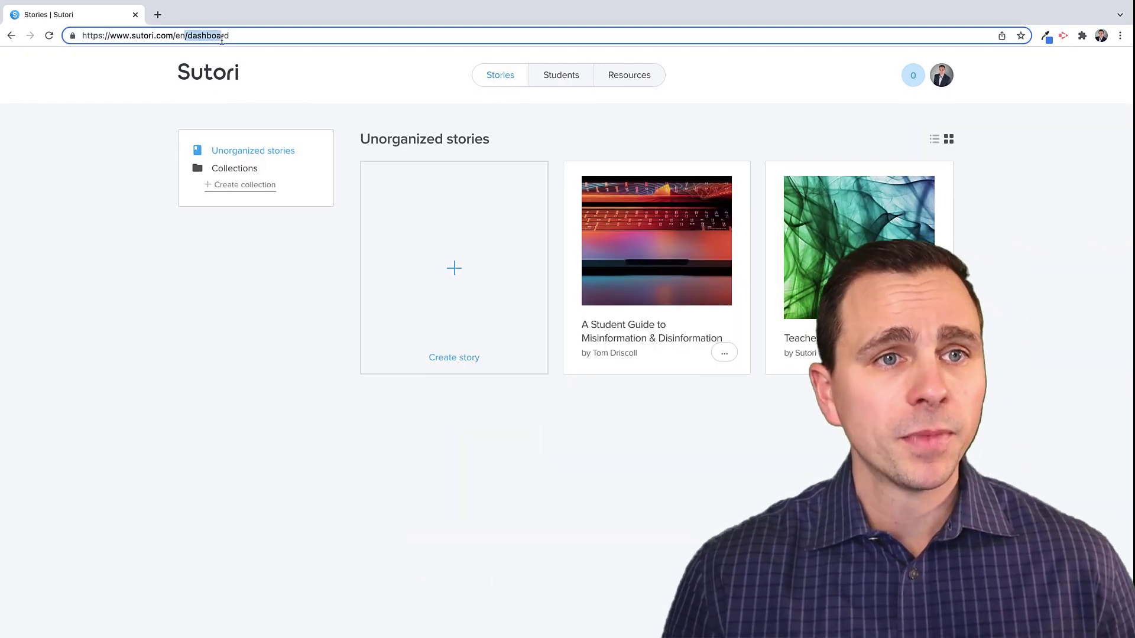
pyautogui.moveTo(187, 35); pyautogui.dragTo(339, 56)
pyautogui.press('BackSpace')
pyautogui.press('Return')
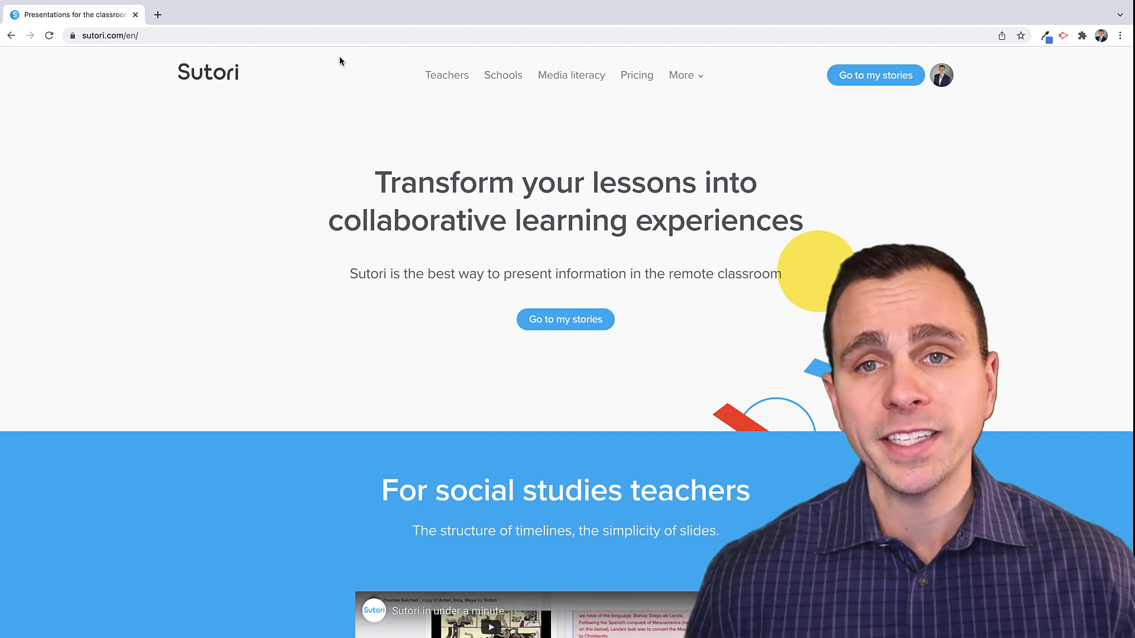
# Step: Open the pricing page and compare the features of the Sutori Essential and Sutori Unlimited education plans
pyautogui.click(646, 81)
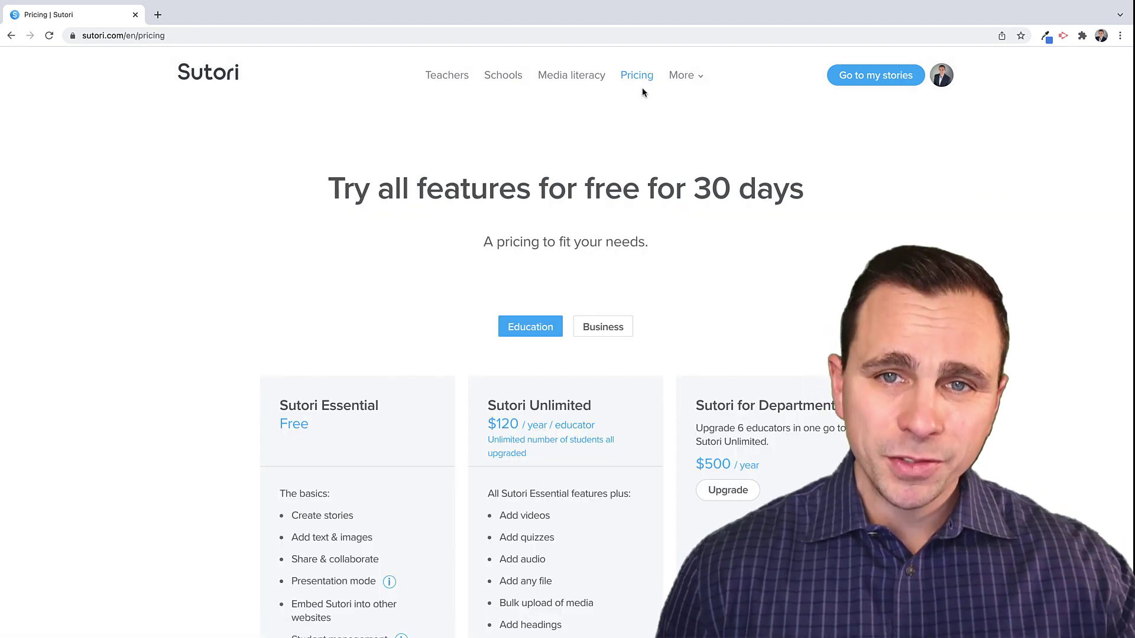
pyautogui.scroll(-2, 568, 343)
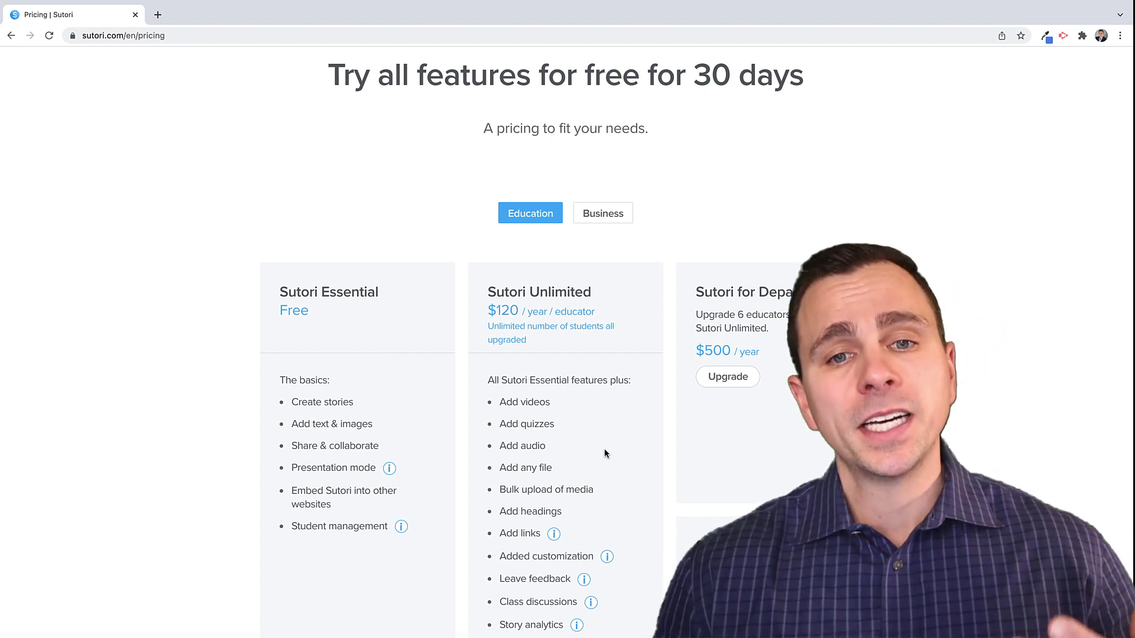
pyautogui.scroll(-1, 571, 420)
pyautogui.scroll(-1, 571, 424)
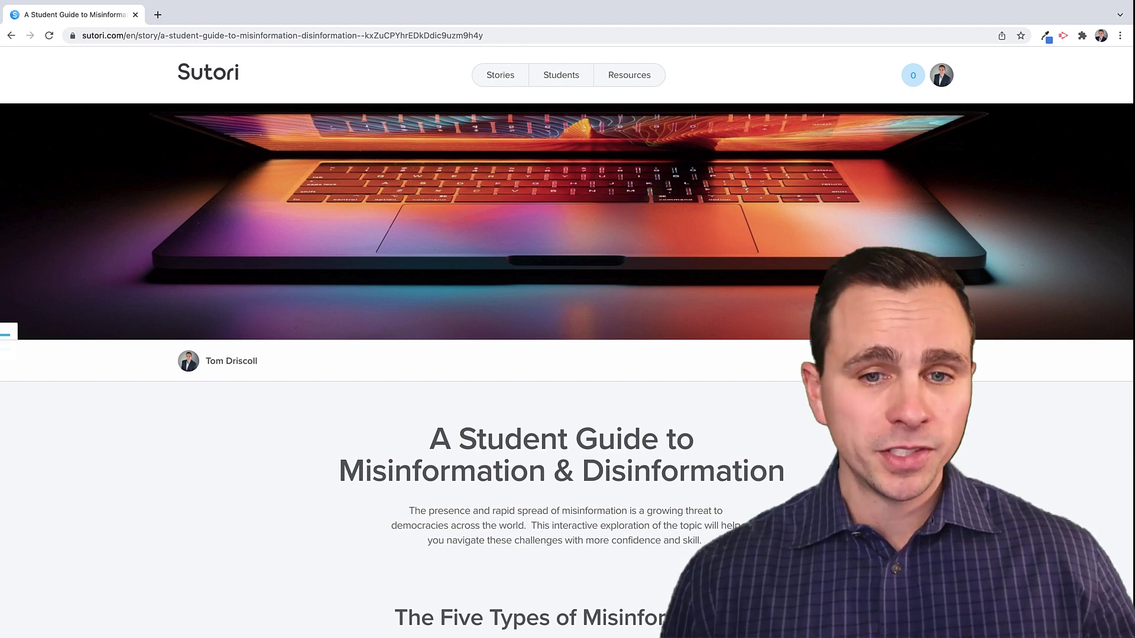
# Step: Review the start of "A Student Guide to Misinformation & Disinformation", from the introduction through the five types section to the Checkology lesson link
pyautogui.scroll(-3, 568, 345)
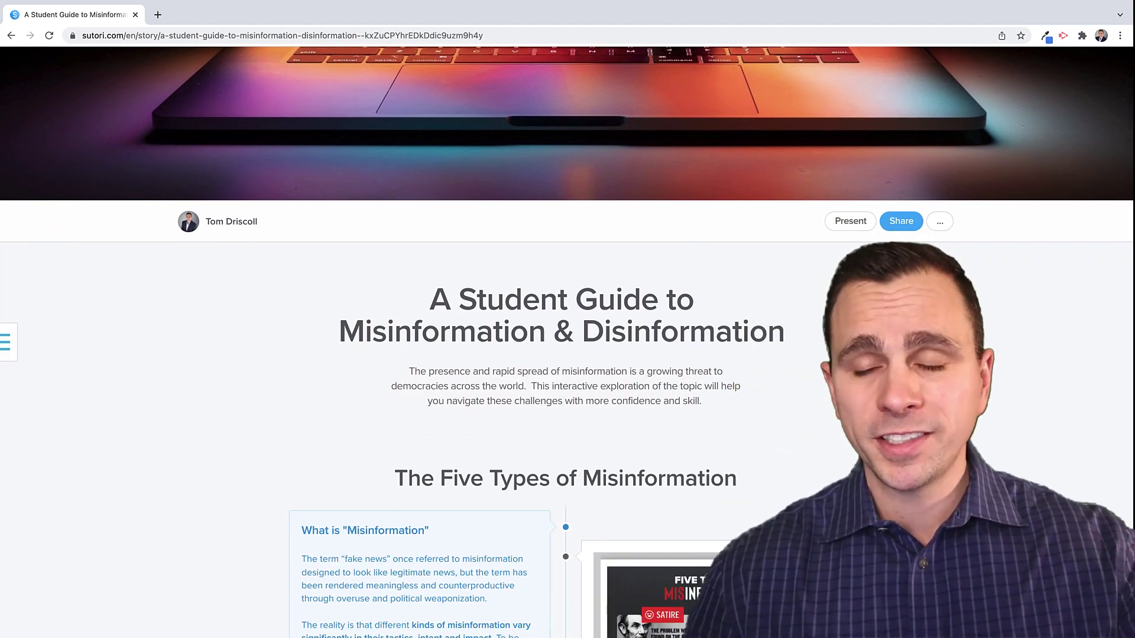
pyautogui.scroll(-1, 568, 342)
pyautogui.scroll(-1, 567, 343)
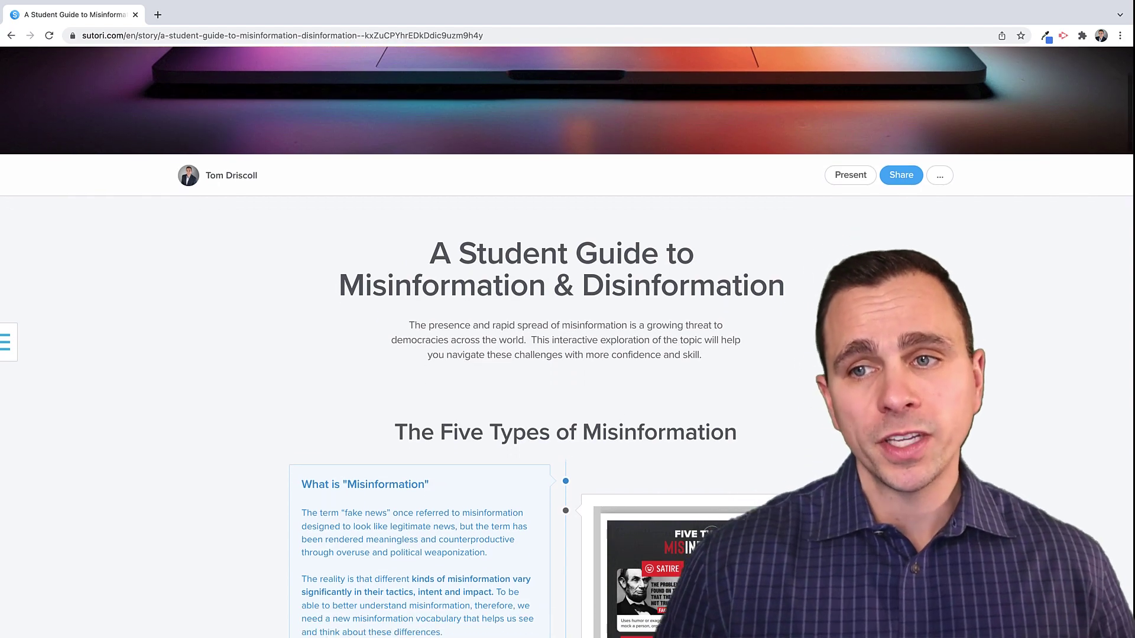
pyautogui.scroll(-3, 567, 343)
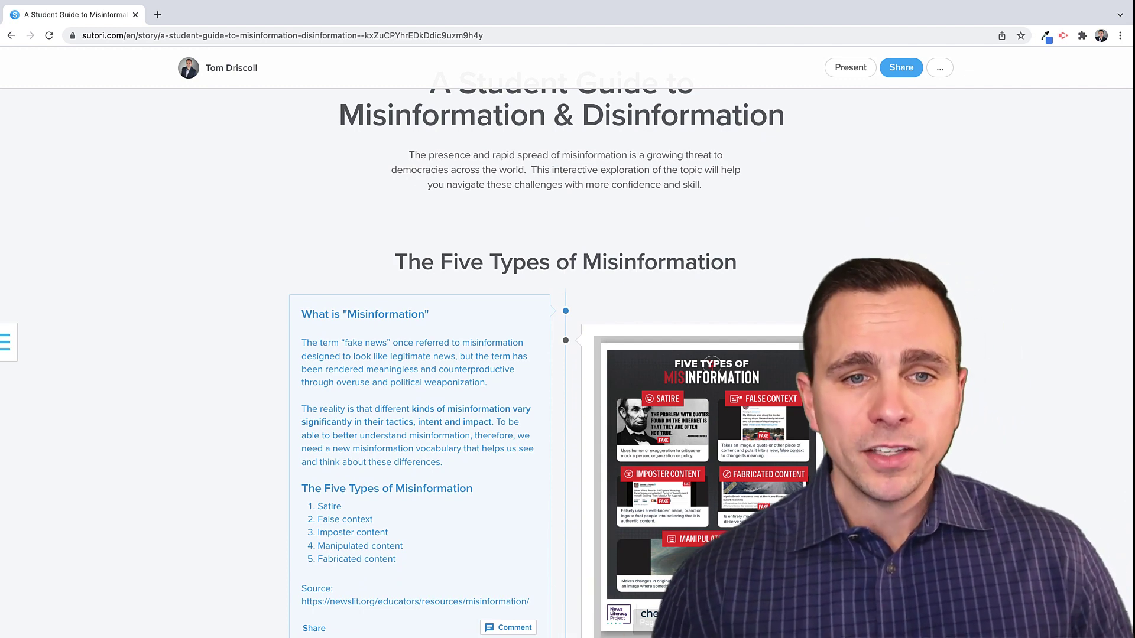
pyautogui.scroll(-2, 369, 407)
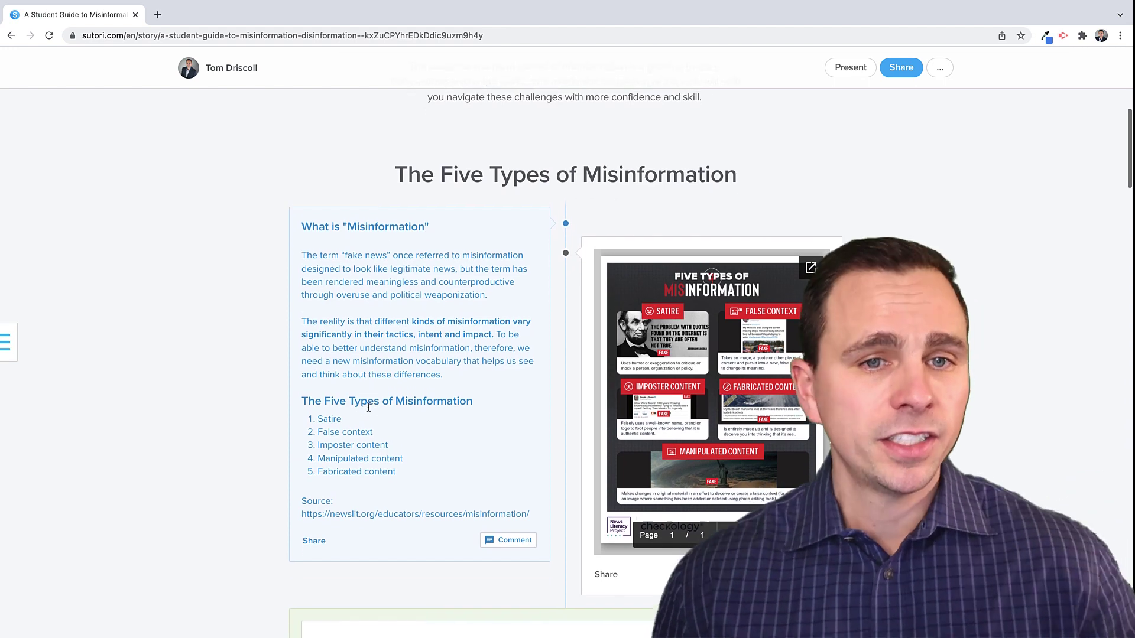
pyautogui.scroll(-1, 369, 407)
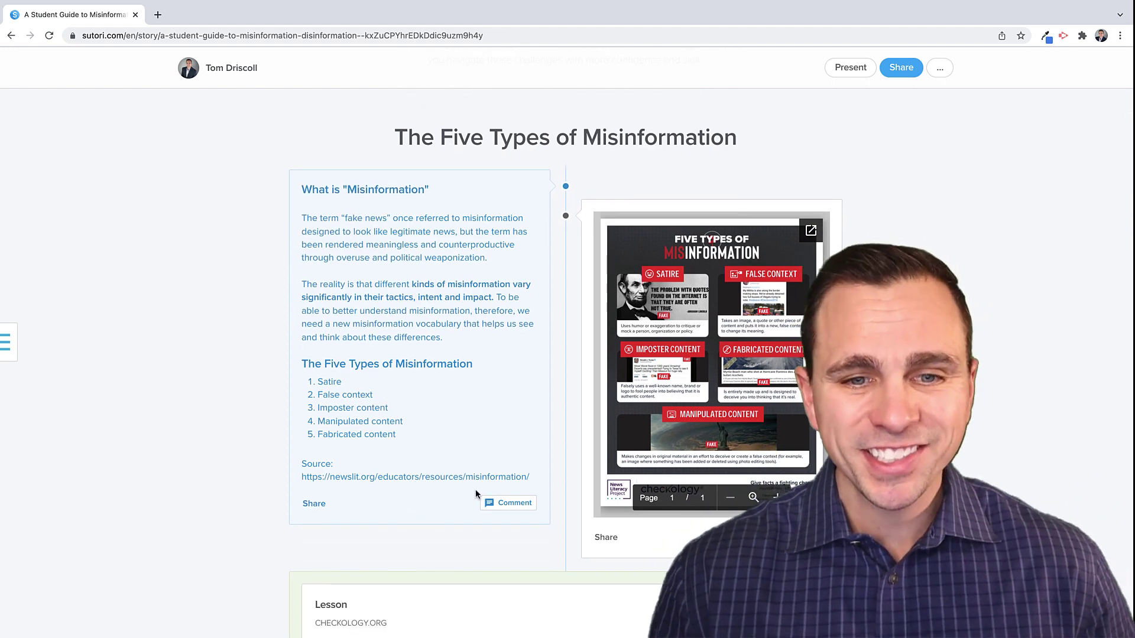
pyautogui.scroll(-1, 473, 489)
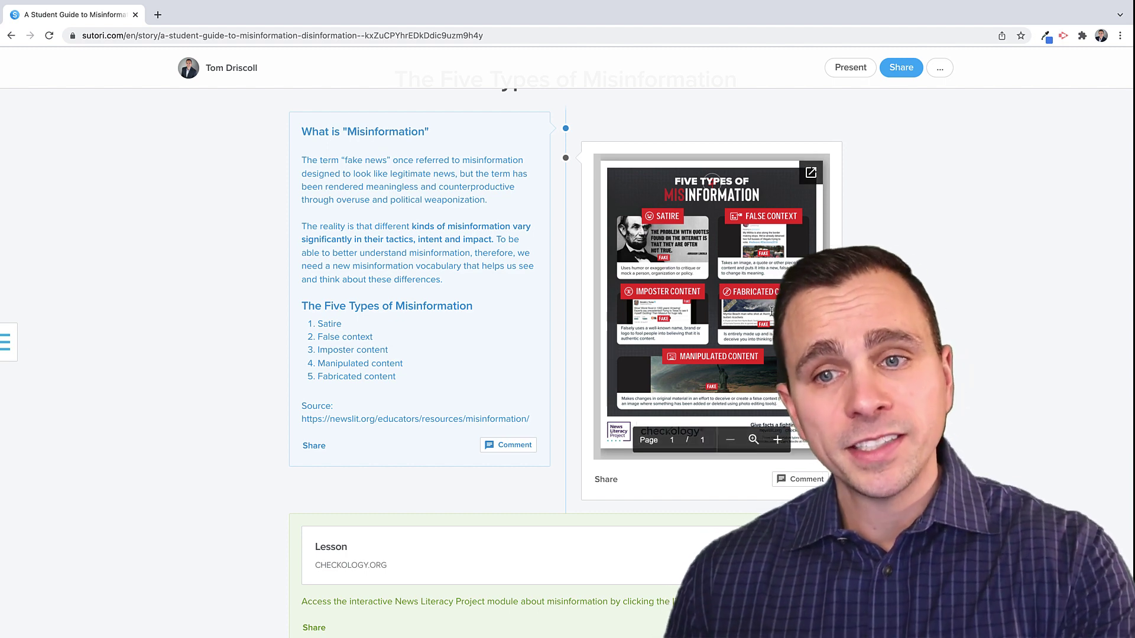
pyautogui.scroll(-4, 772, 310)
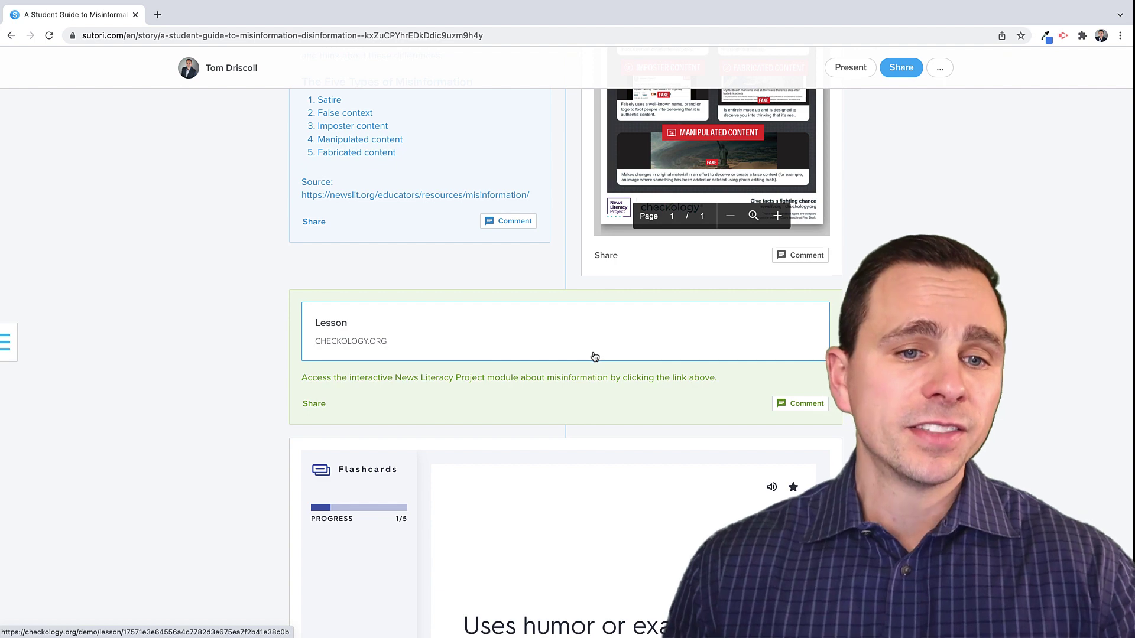
# Step: Examine the embedded Quizlet flashcards and their study instructions below the lesson link in the misinformation story
pyautogui.scroll(-2, 594, 356)
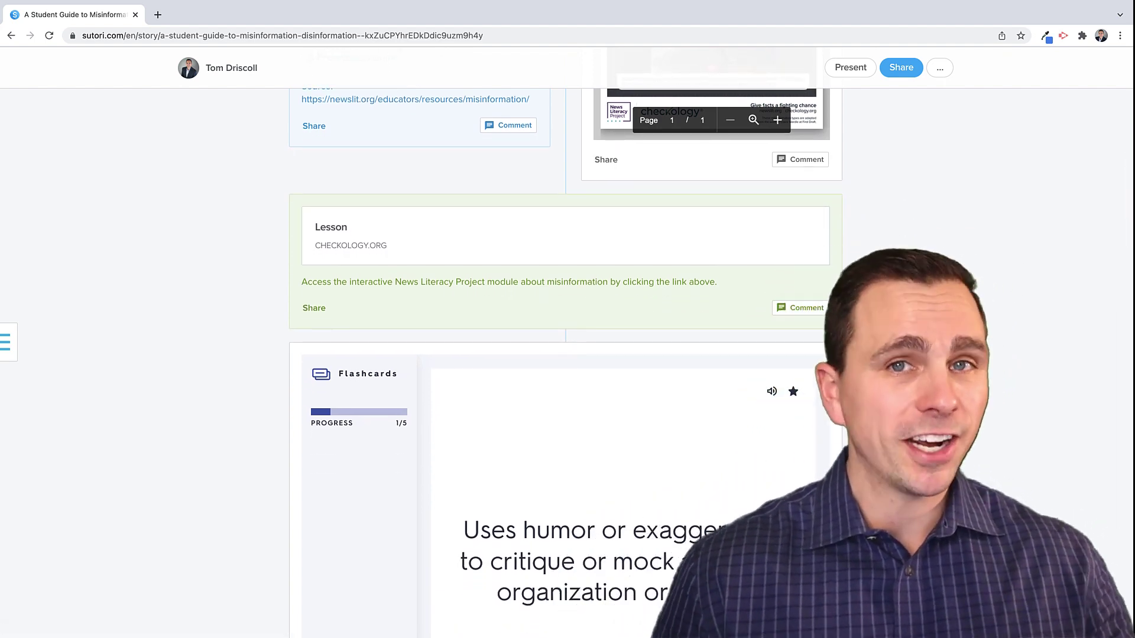
pyautogui.scroll(-2, 565, 354)
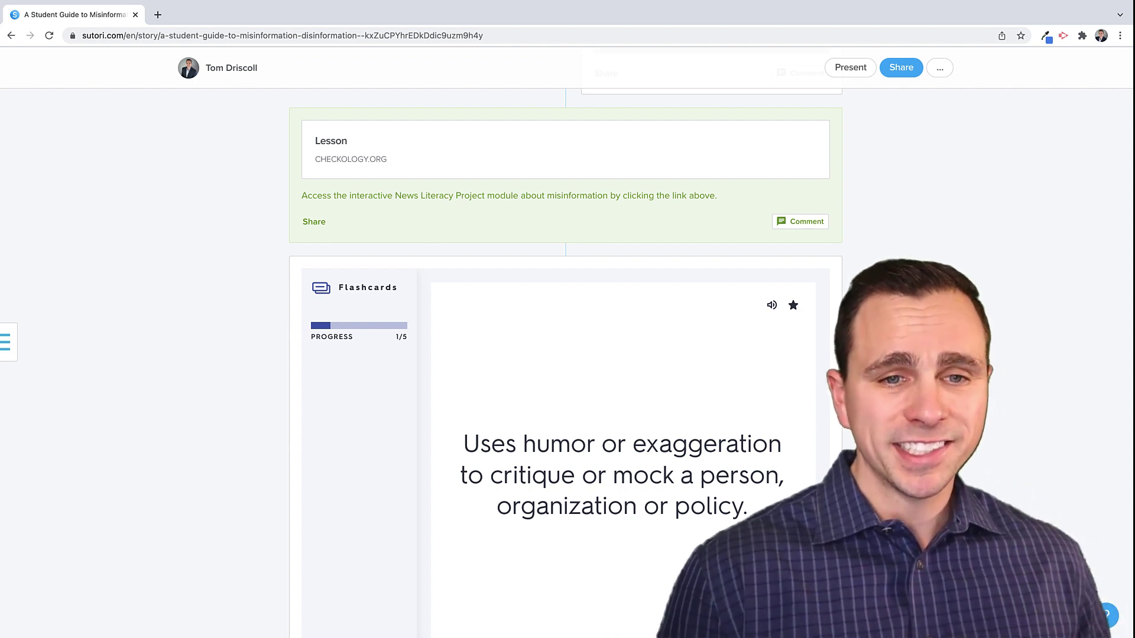
pyautogui.scroll(-3, 565, 355)
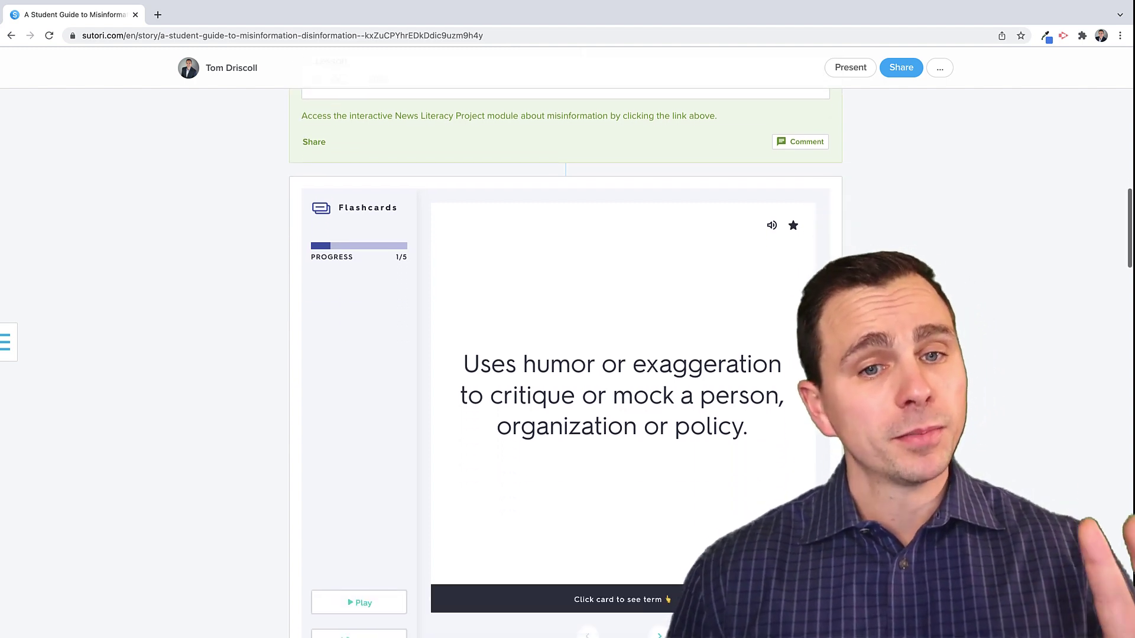
pyautogui.scroll(-1, 565, 355)
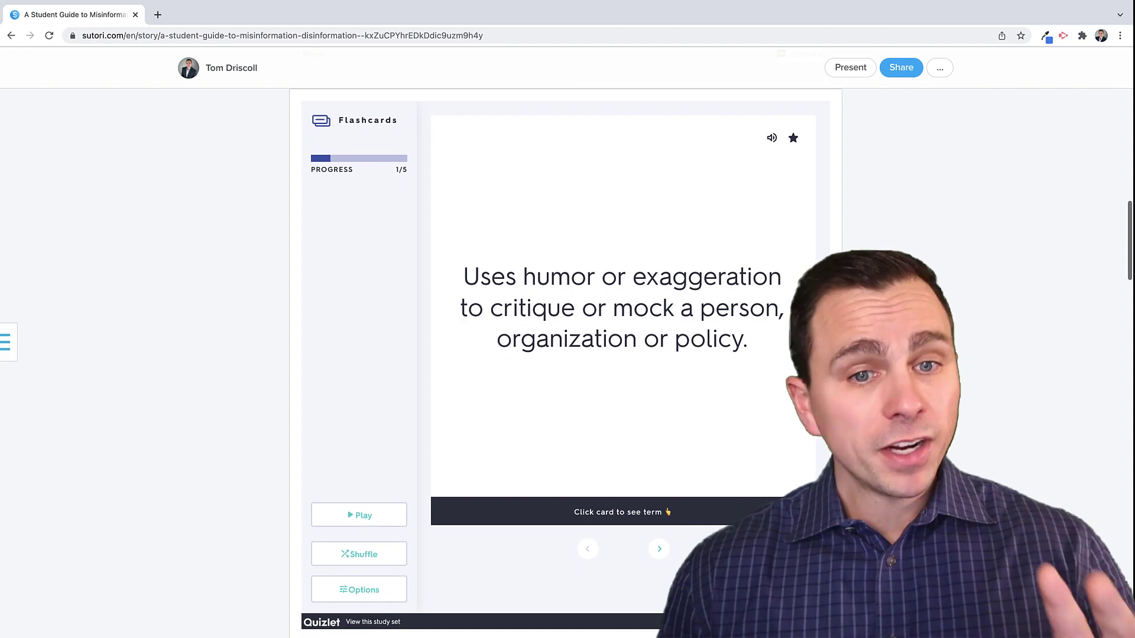
pyautogui.scroll(-1, 565, 354)
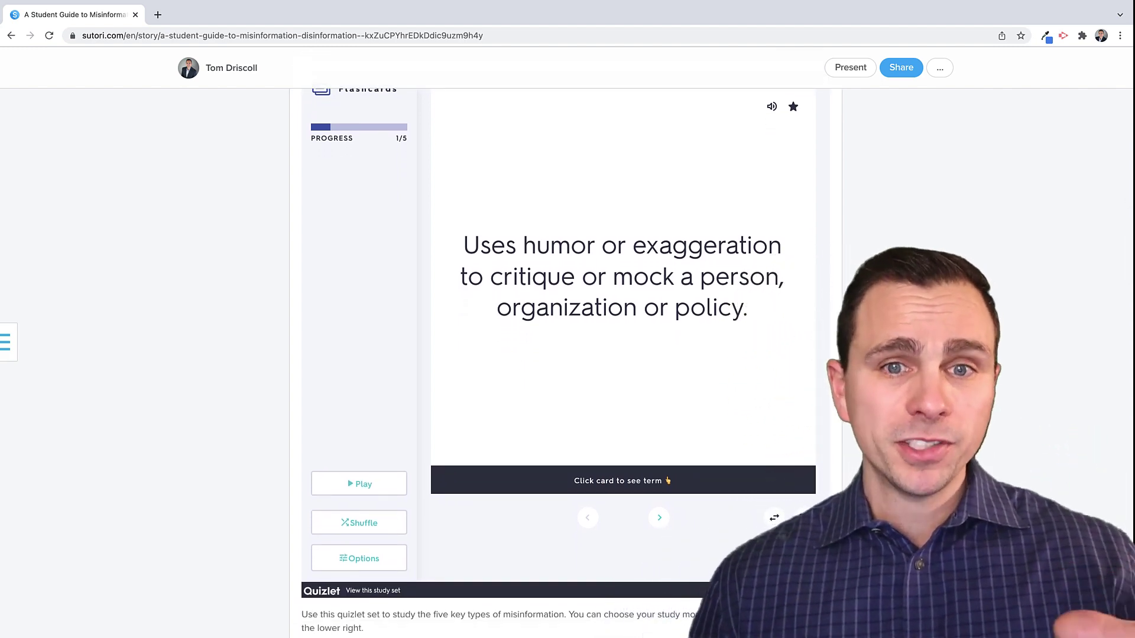
pyautogui.scroll(-1, 565, 355)
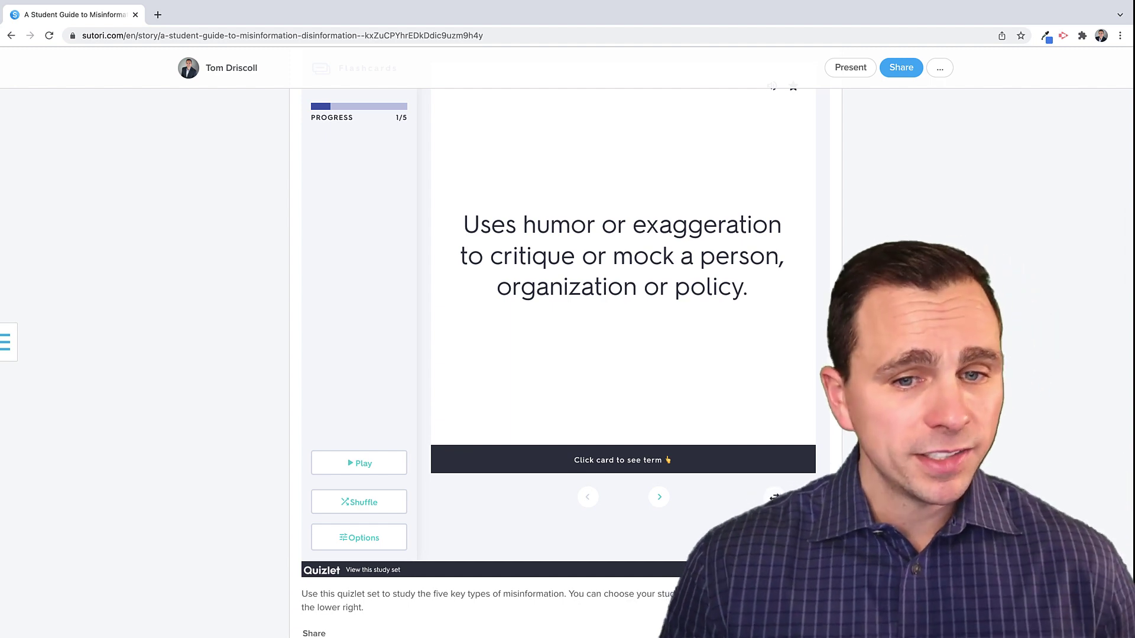
pyautogui.scroll(-1, 565, 355)
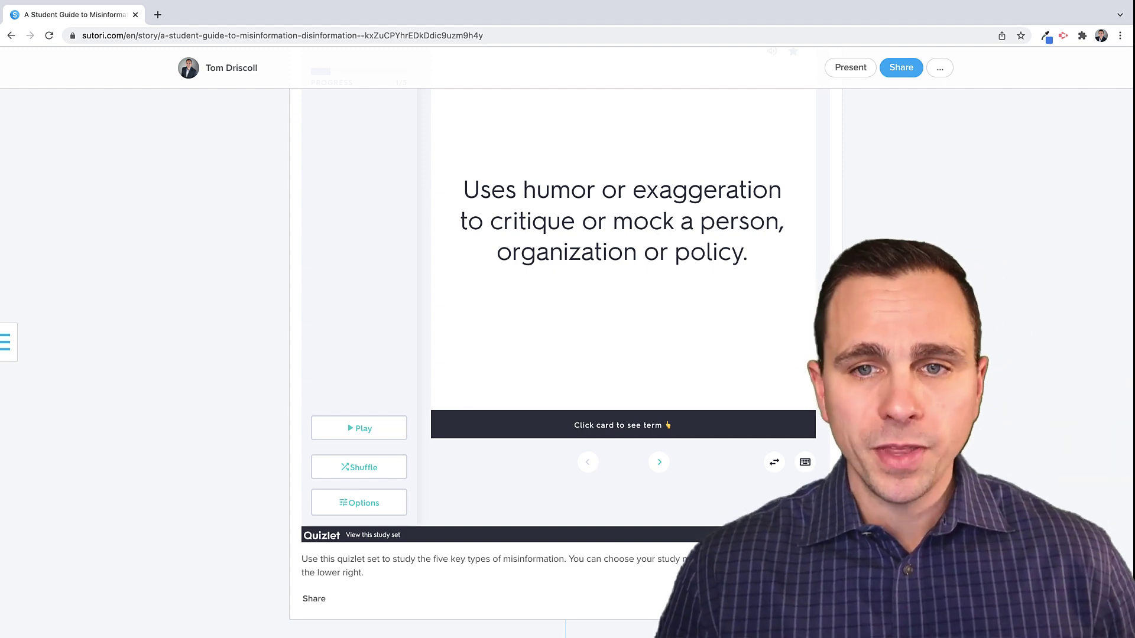
# Step: Examine the "Misinformation vs. Disinformation" section with its "Did you know?" fact and embedded Flipgrid discussion
pyautogui.scroll(-10, 566, 355)
pyautogui.scroll(-4, 565, 355)
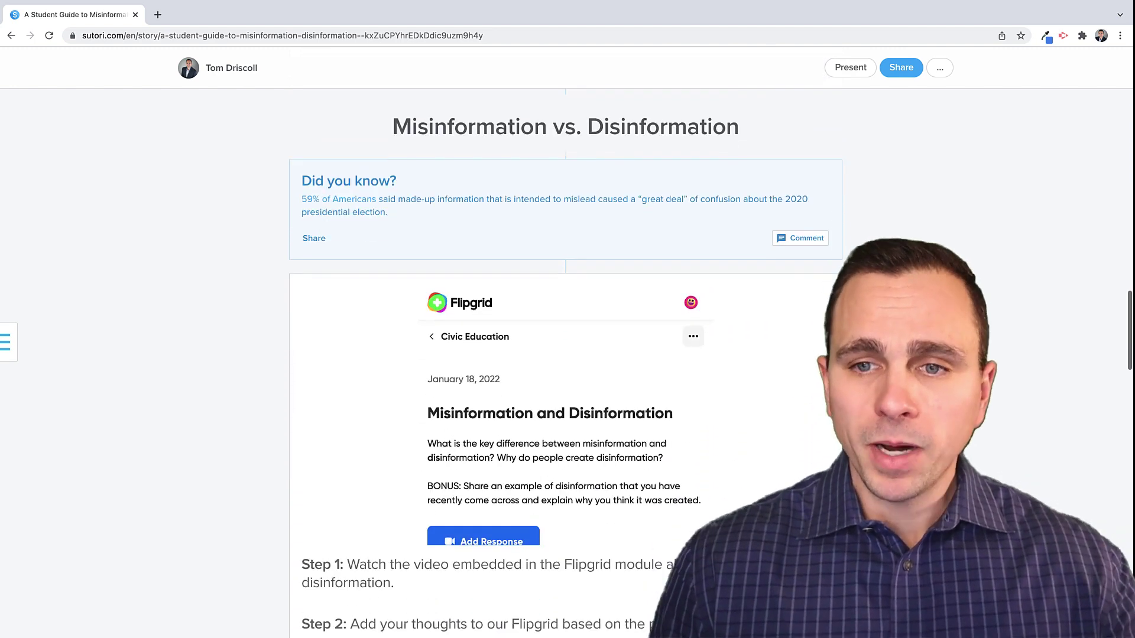
pyautogui.scroll(-2, 565, 355)
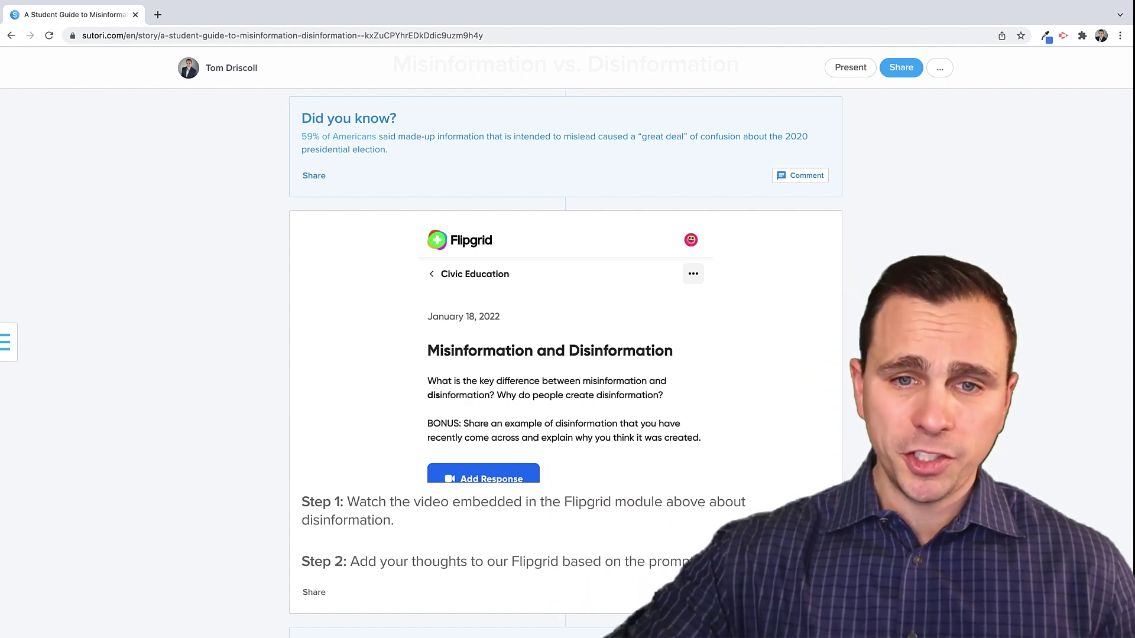
# Step: Examine the embedded Flipgrid video prompt, its two-step instructions and the Discussion Forum prompts that follow
pyautogui.scroll(-4, 648, 454)
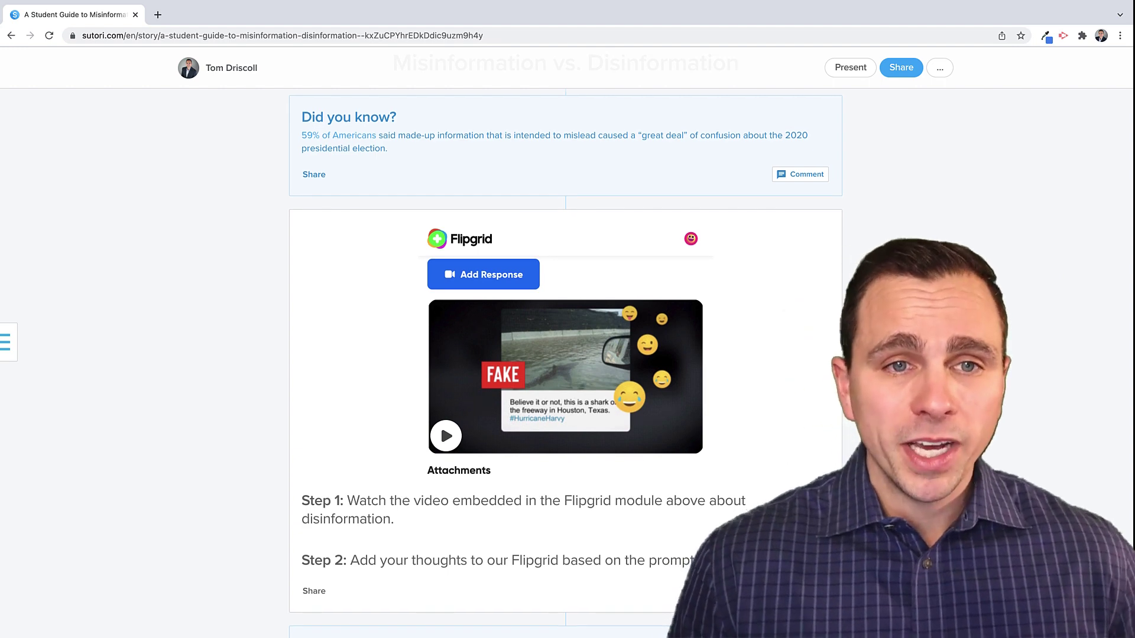
pyautogui.scroll(-7, 566, 354)
pyautogui.scroll(-2, 707, 503)
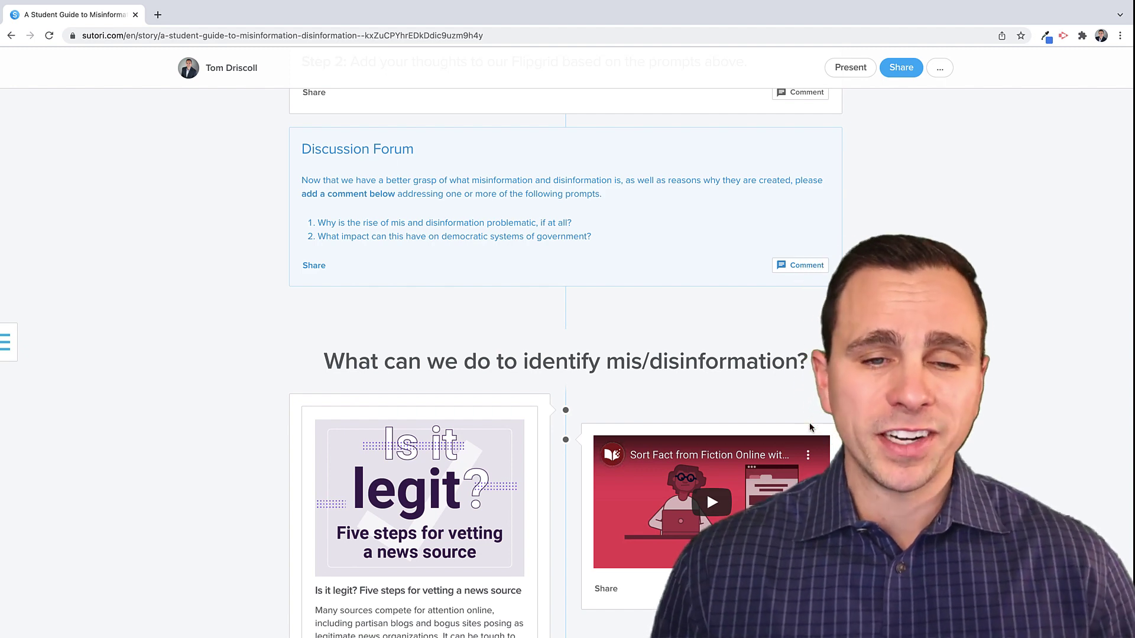
# Step: Review the section on identifying mis/disinformation, including its news-vetting link, the "Evaluating Evidence" video and the "How to Combat Disinformation" board
pyautogui.scroll(-4, 810, 425)
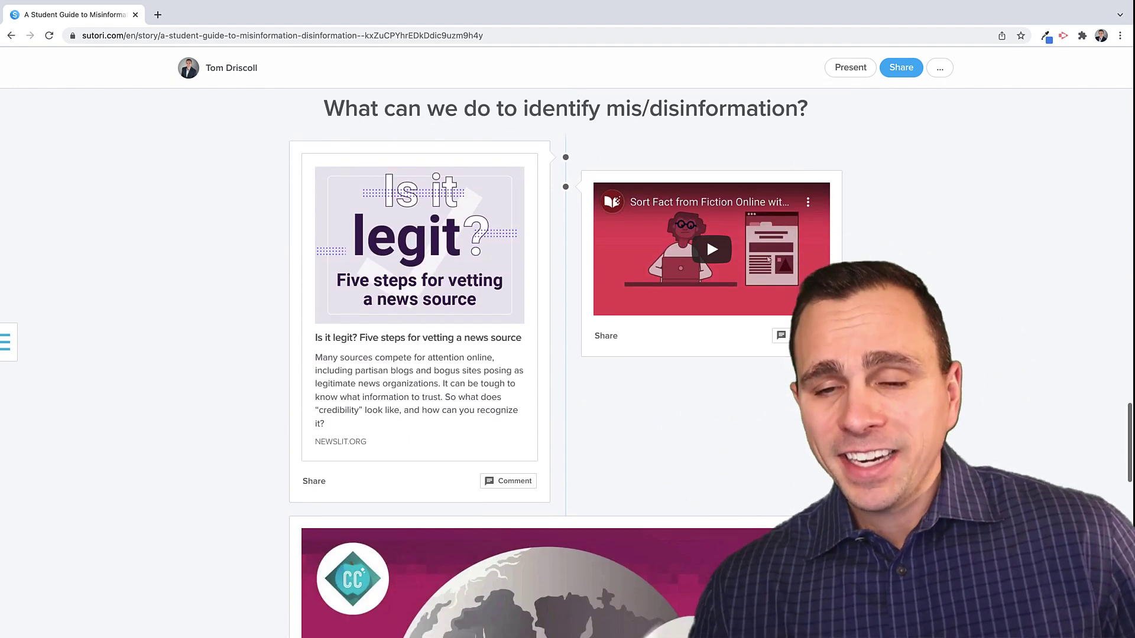
pyautogui.scroll(-3, 823, 436)
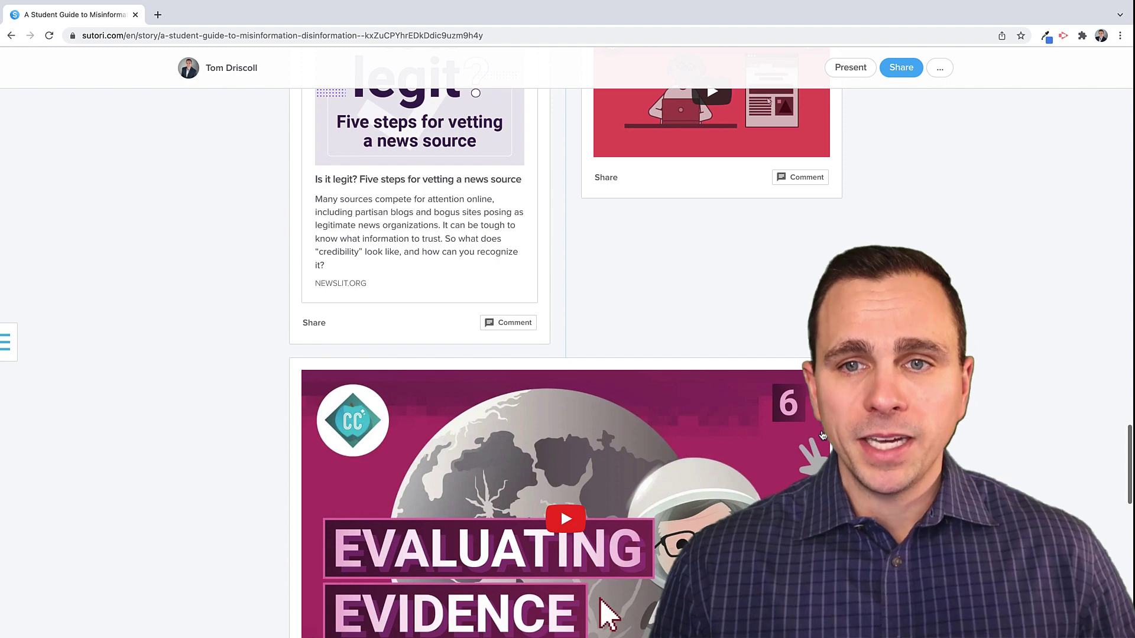
pyautogui.scroll(3, 823, 436)
pyautogui.scroll(-5, 823, 436)
pyautogui.scroll(-1, 822, 437)
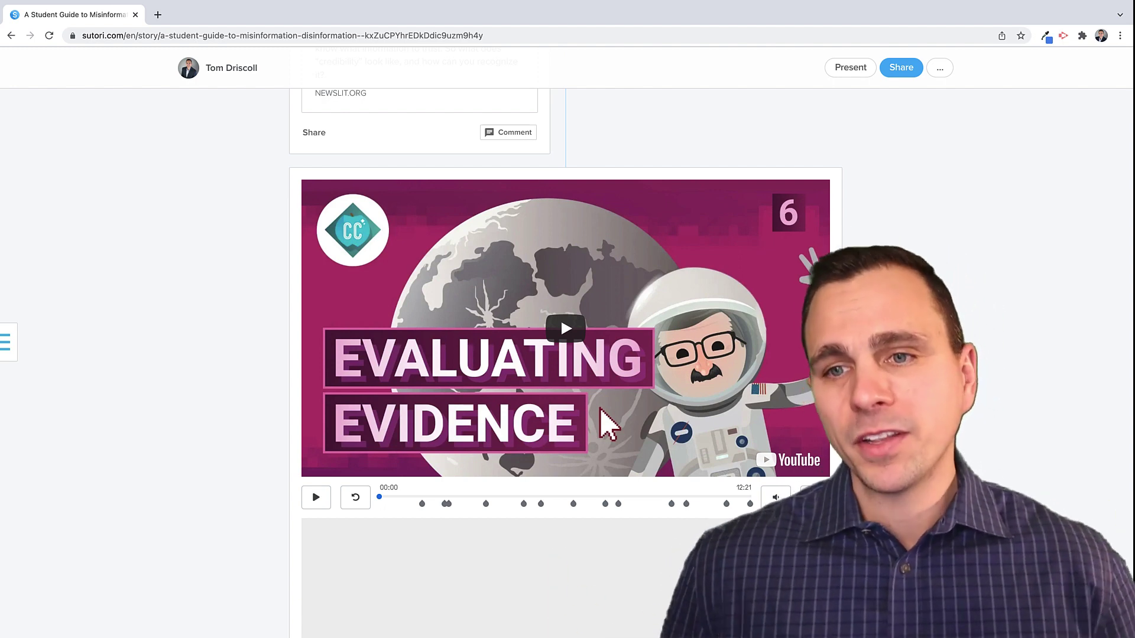
pyautogui.scroll(-8, 601, 409)
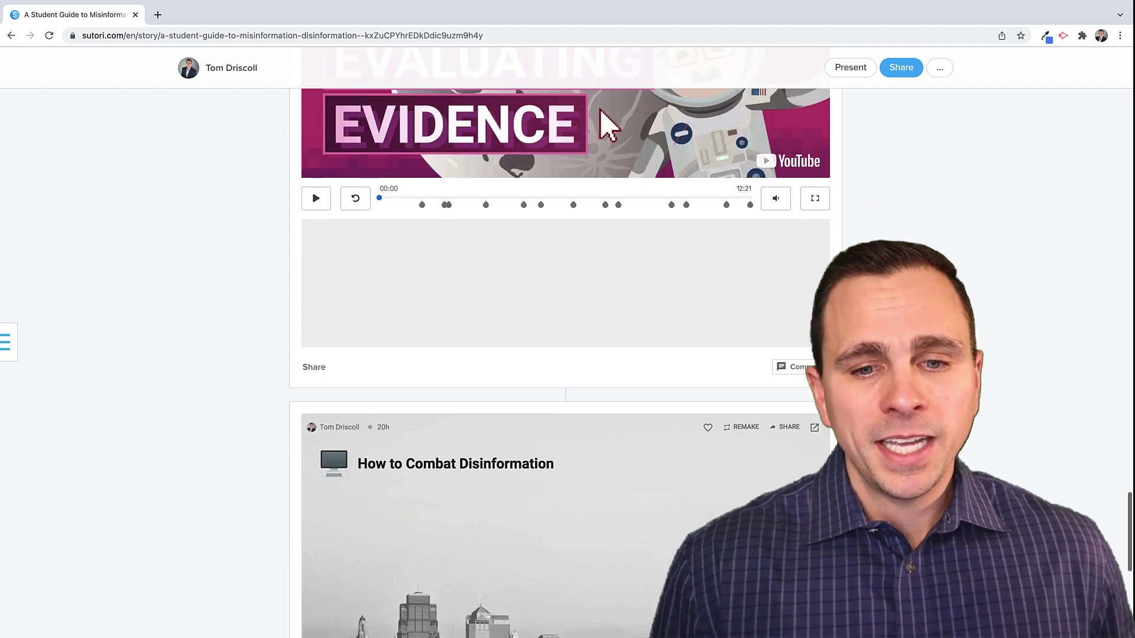
pyautogui.scroll(-1, 566, 364)
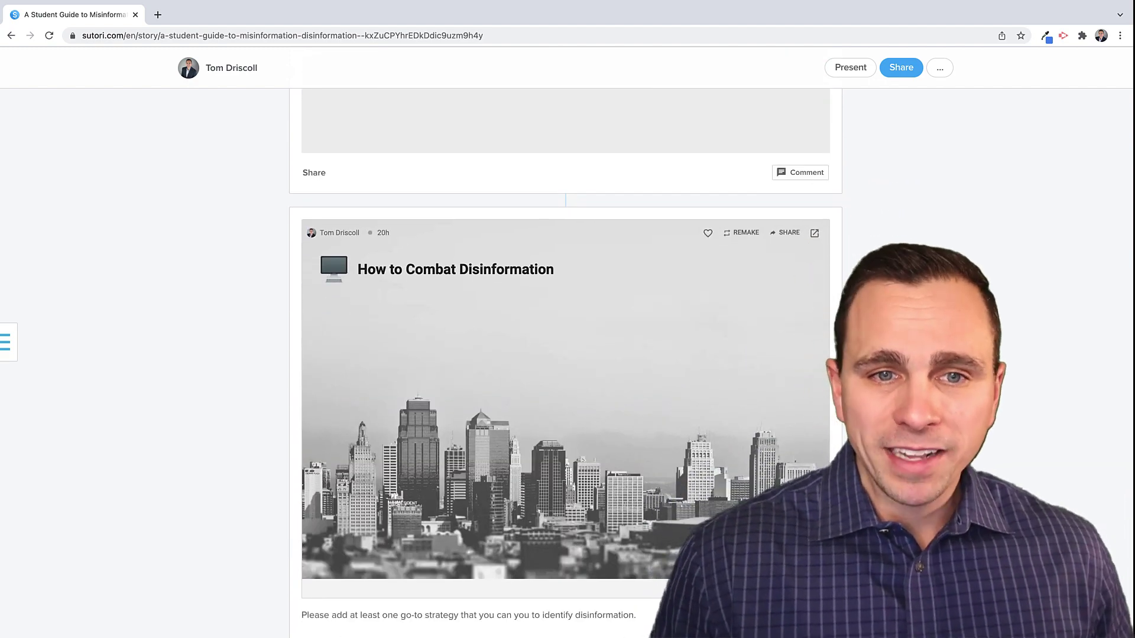
pyautogui.scroll(-5, 566, 364)
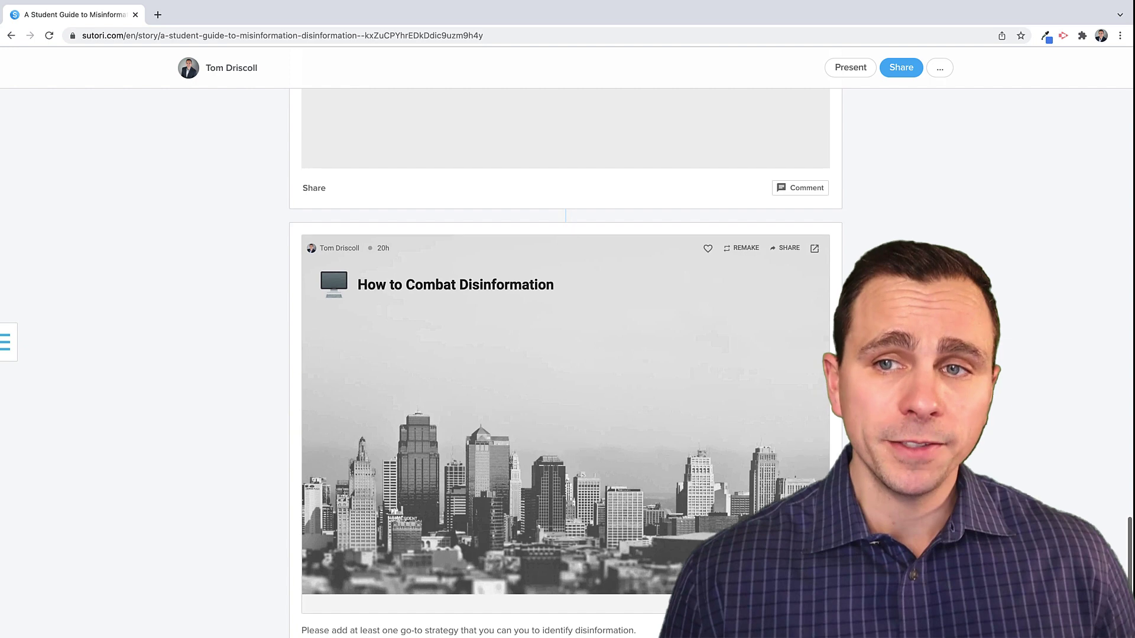
# Step: Switch the story to editing and show the content types available between the Quizlet block and the "Misinformation vs. Disinformation" heading
pyautogui.scroll(10, 938, 70)
pyautogui.click(939, 70)
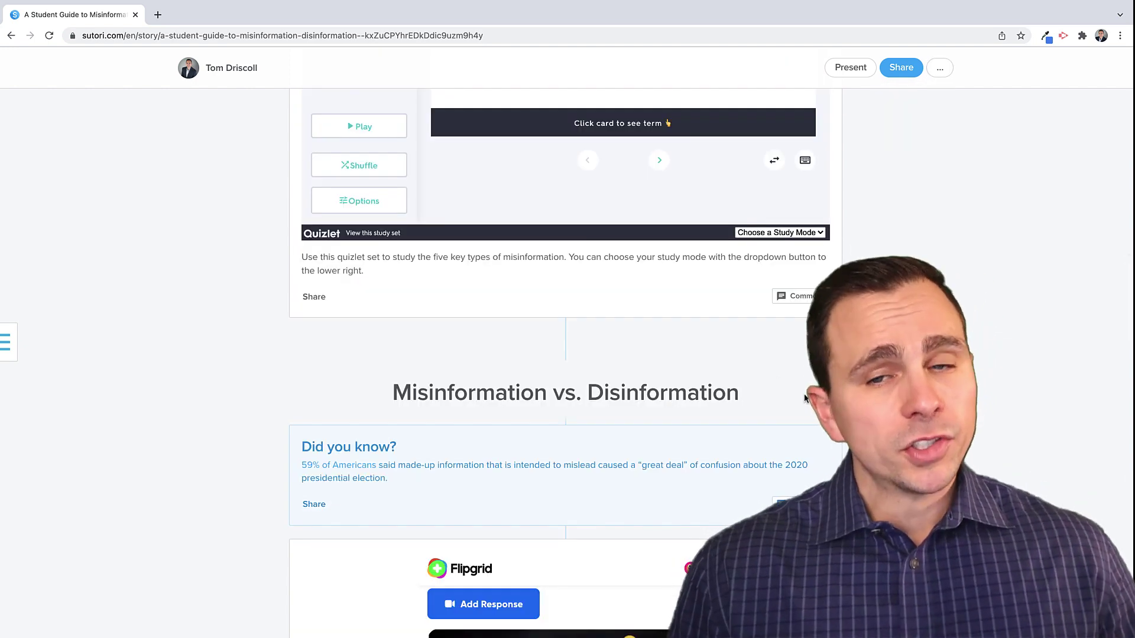
pyautogui.moveTo(563, 337)
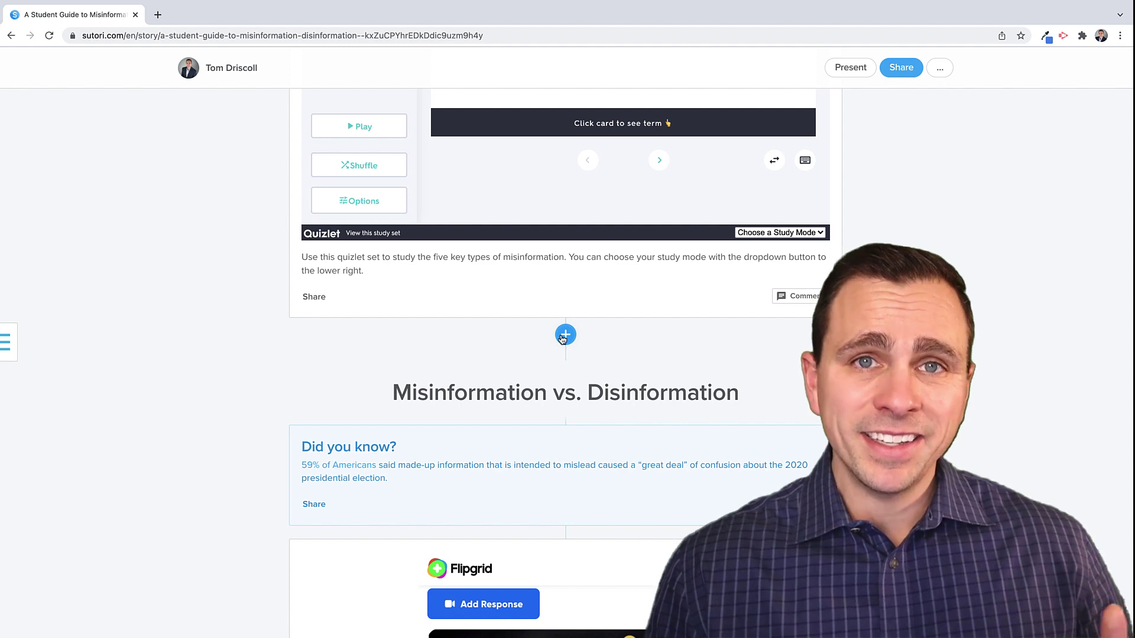
pyautogui.click(563, 337)
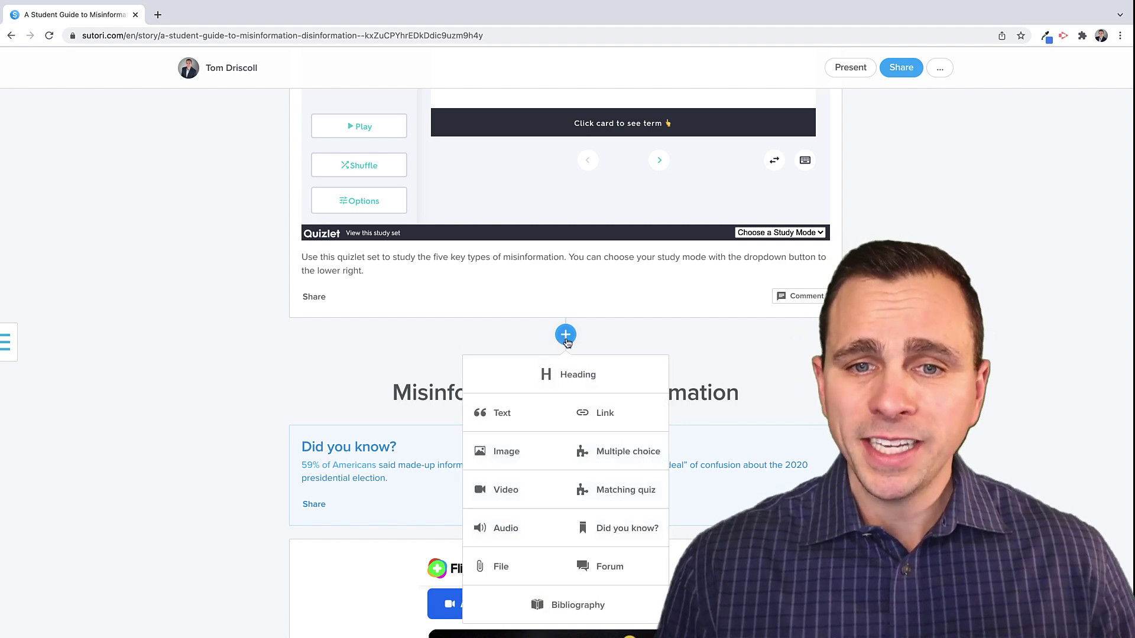
pyautogui.scroll(-1, 568, 370)
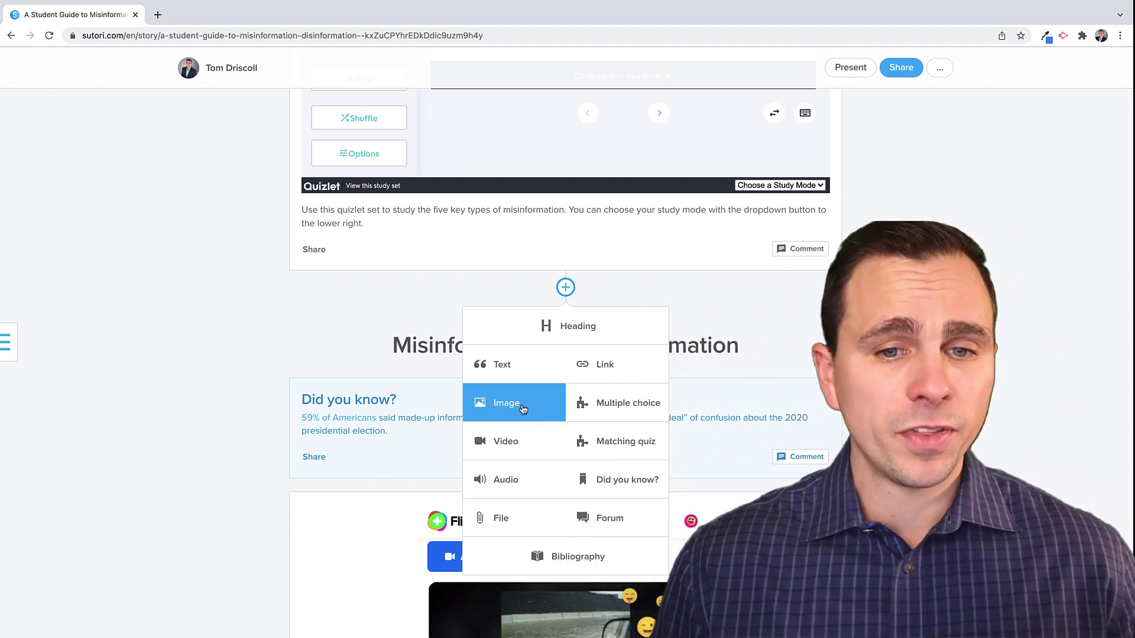
# Step: Try a new link block there by searching Unsplash photos for "civics", and delete the empty block
pyautogui.click(604, 366)
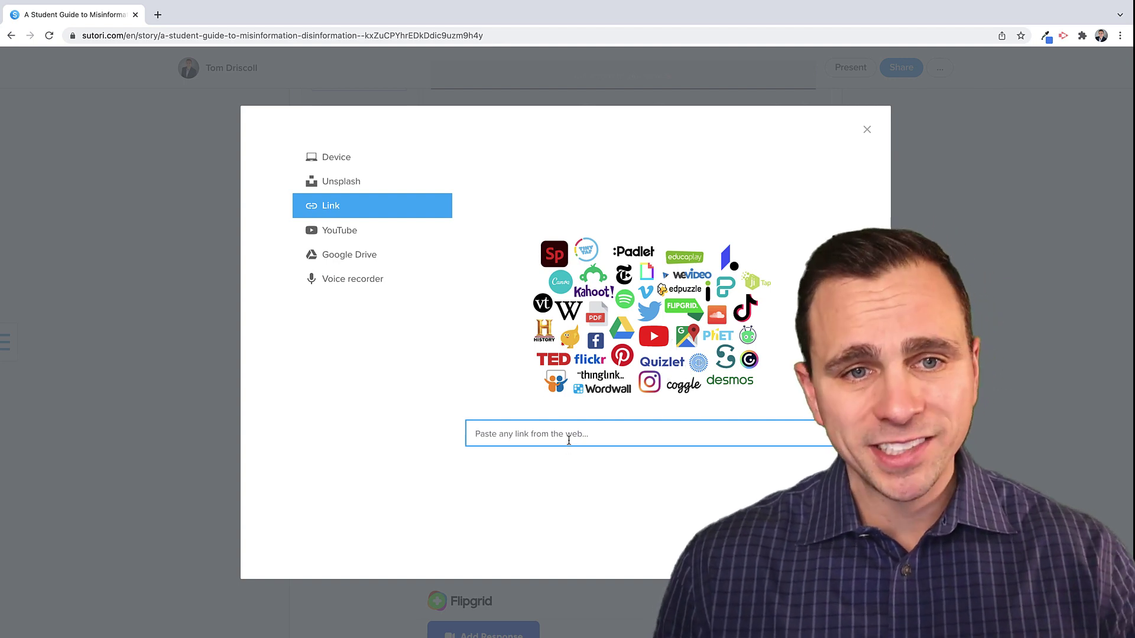
pyautogui.click(350, 182)
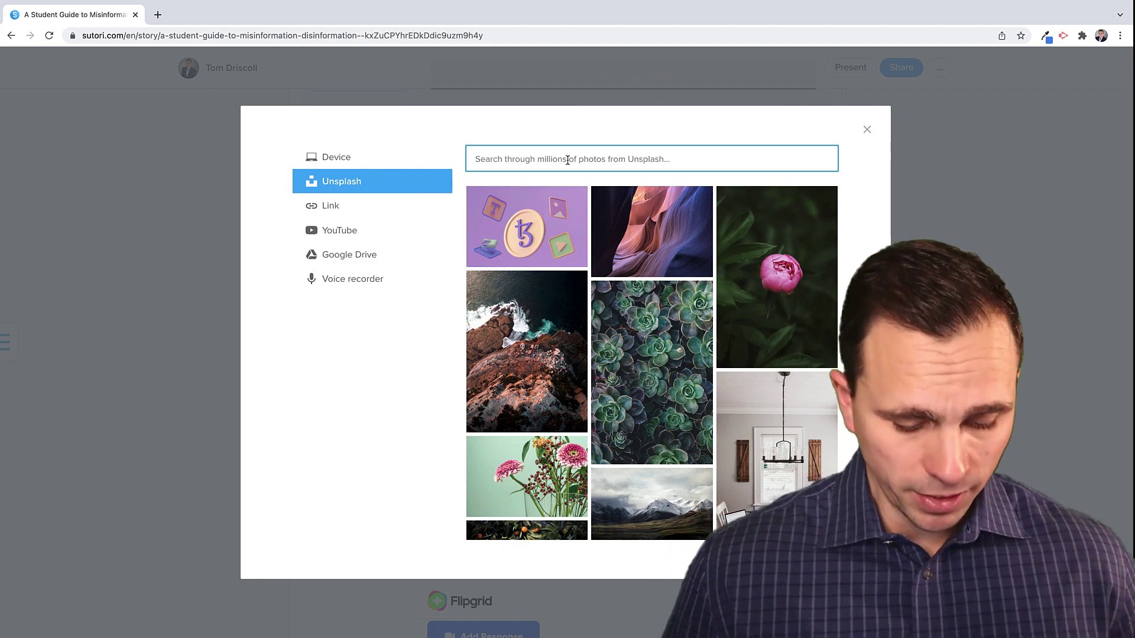
pyautogui.write('civics')
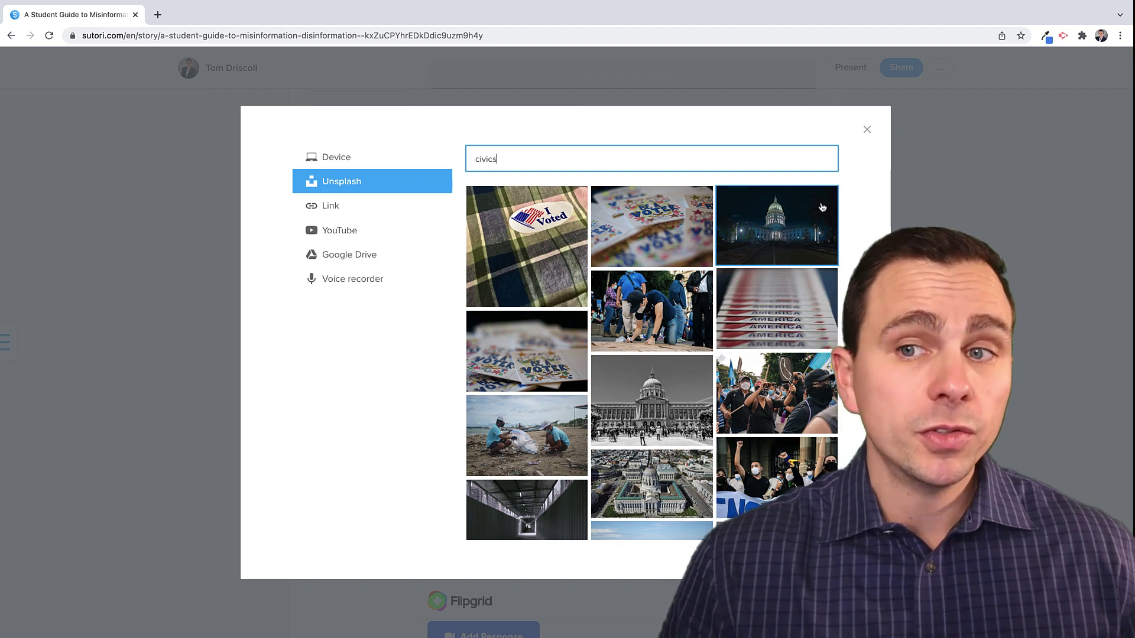
pyautogui.click(867, 130)
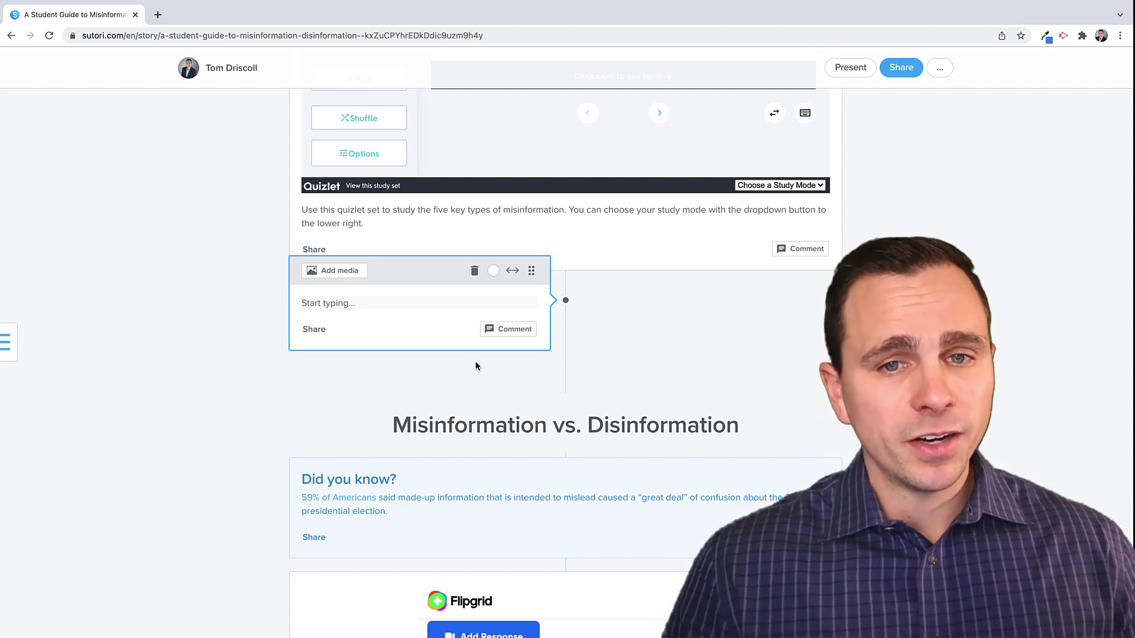
pyautogui.click(473, 275)
# Step: Add a blank multiple-choice quiz block between the Quizlet block and the "Misinformation vs. Disinformation" heading
pyautogui.click(496, 237)
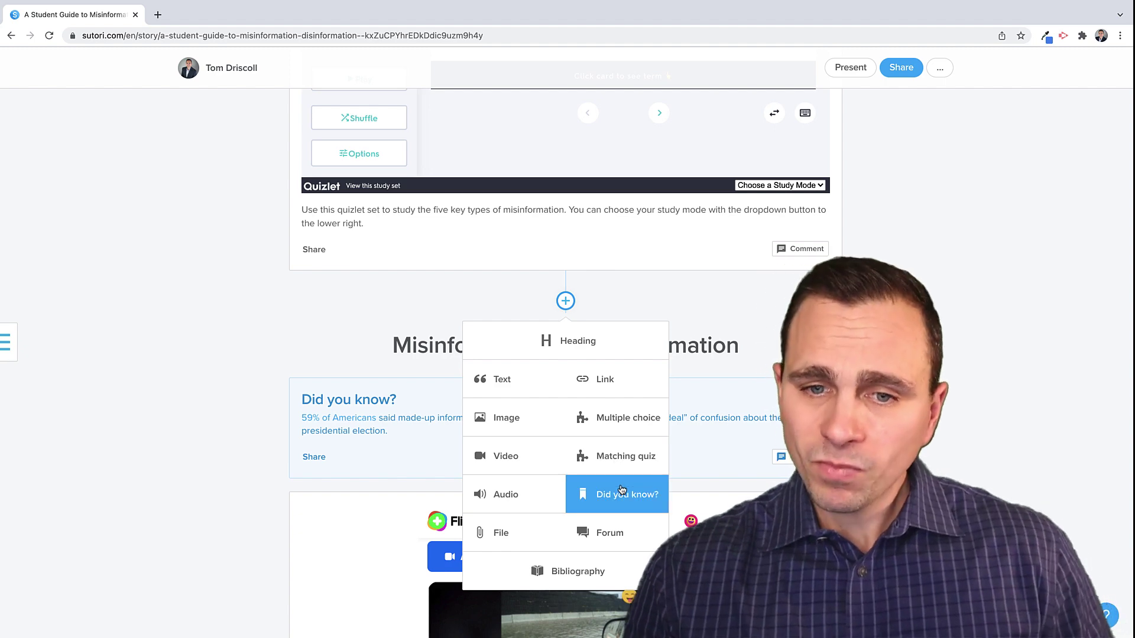
pyautogui.click(630, 454)
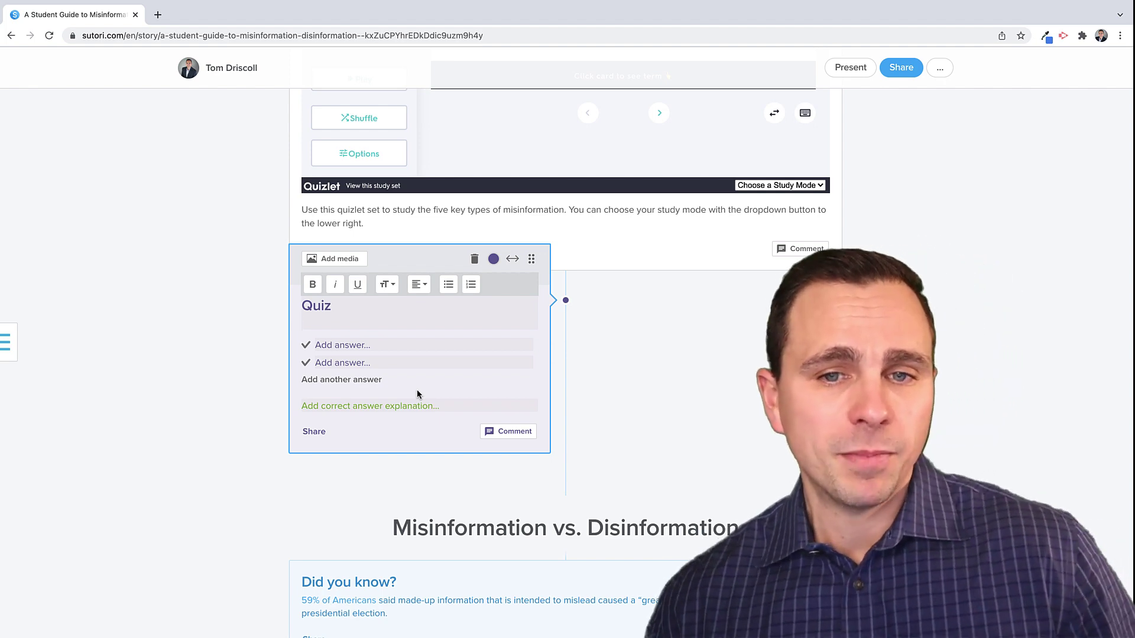
pyautogui.moveTo(542, 403)
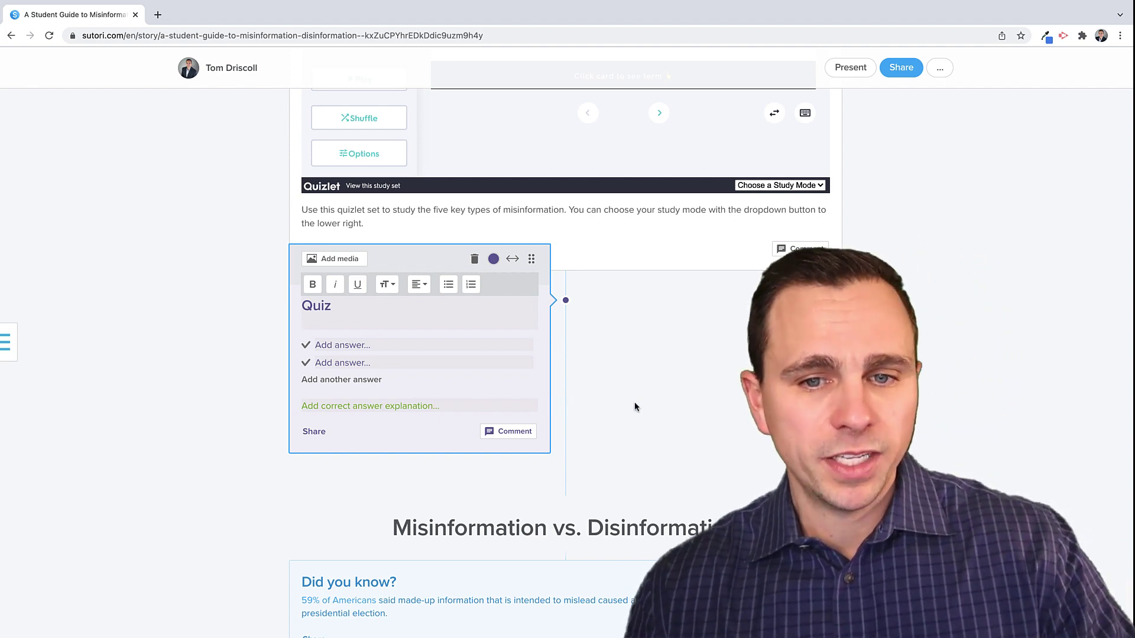
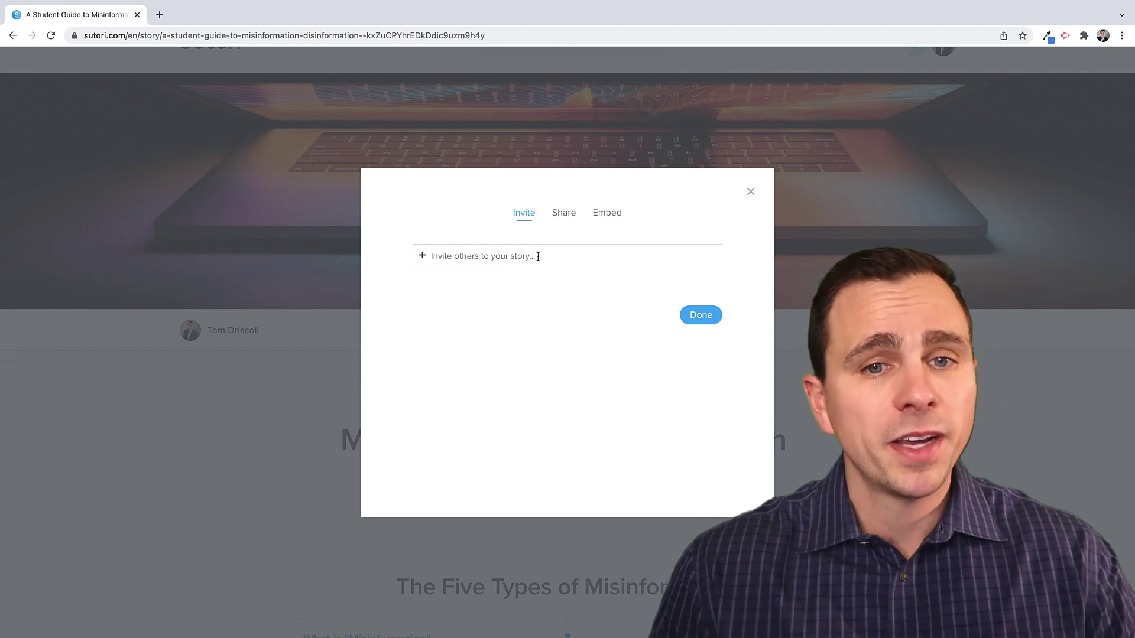
# Step: Set the story's public link access to "Can view & comment" and view the story's embed code
pyautogui.click(563, 215)
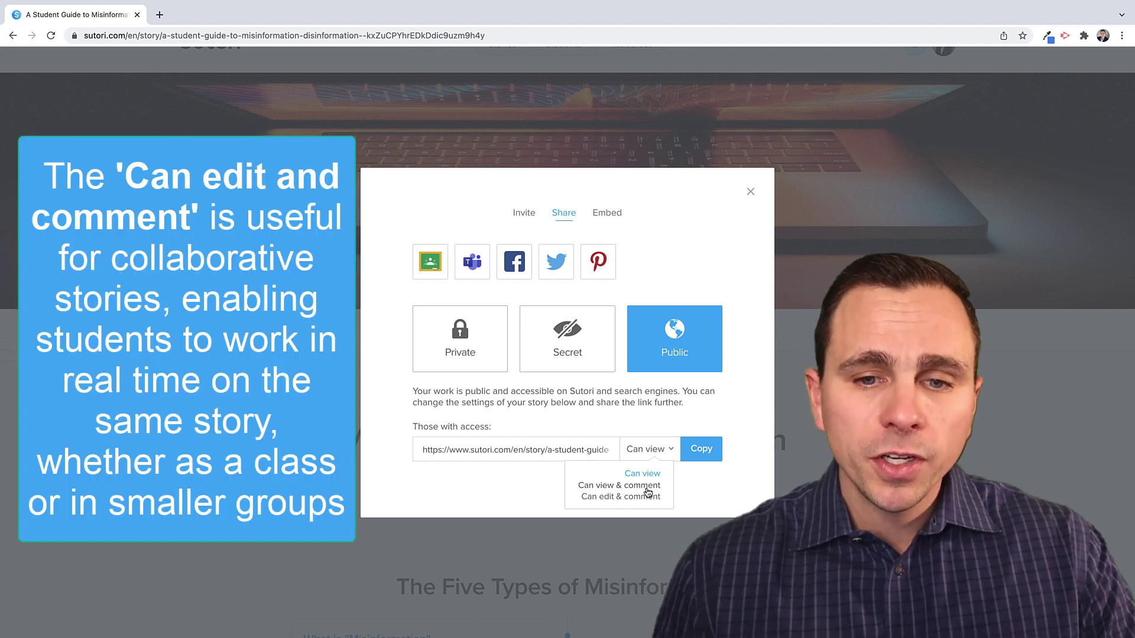
pyautogui.click(643, 487)
pyautogui.click(688, 482)
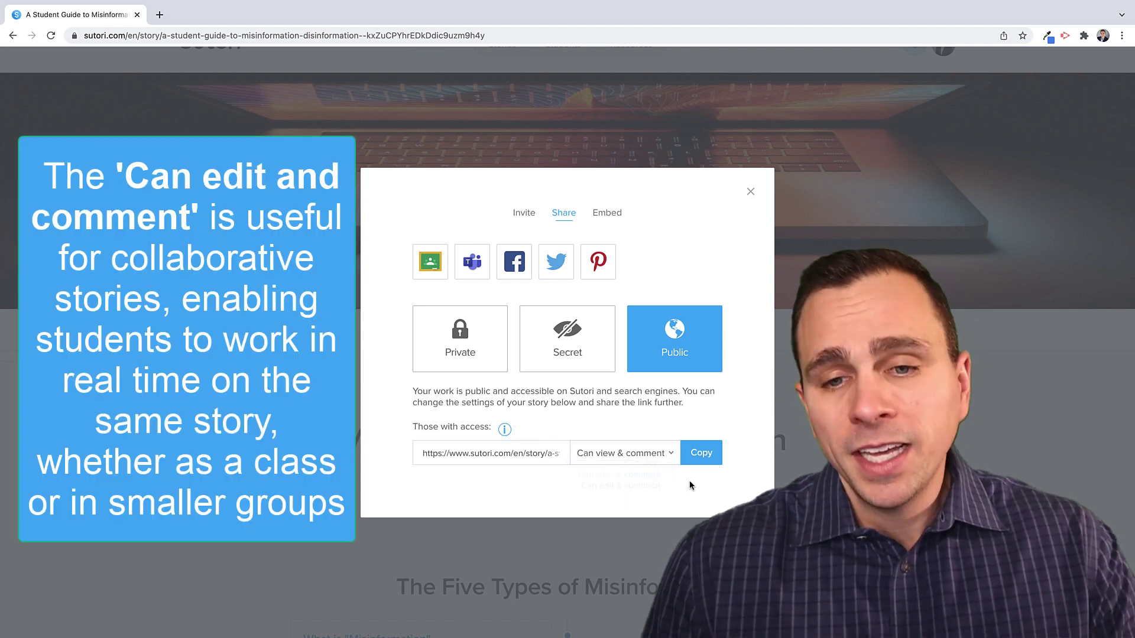
pyautogui.click(671, 453)
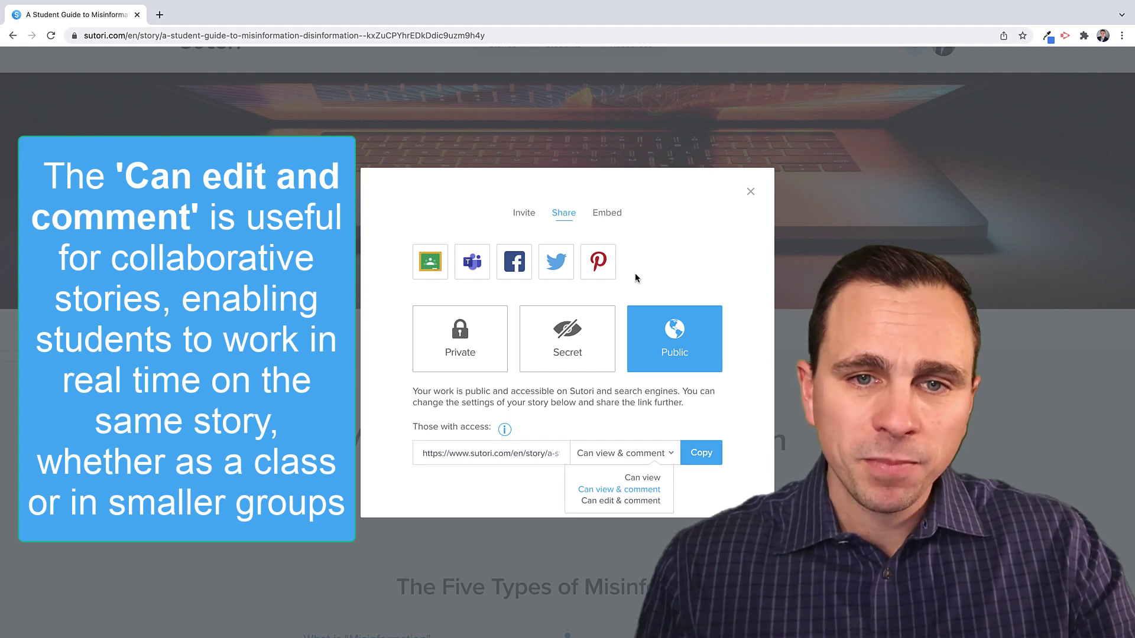
pyautogui.click(609, 214)
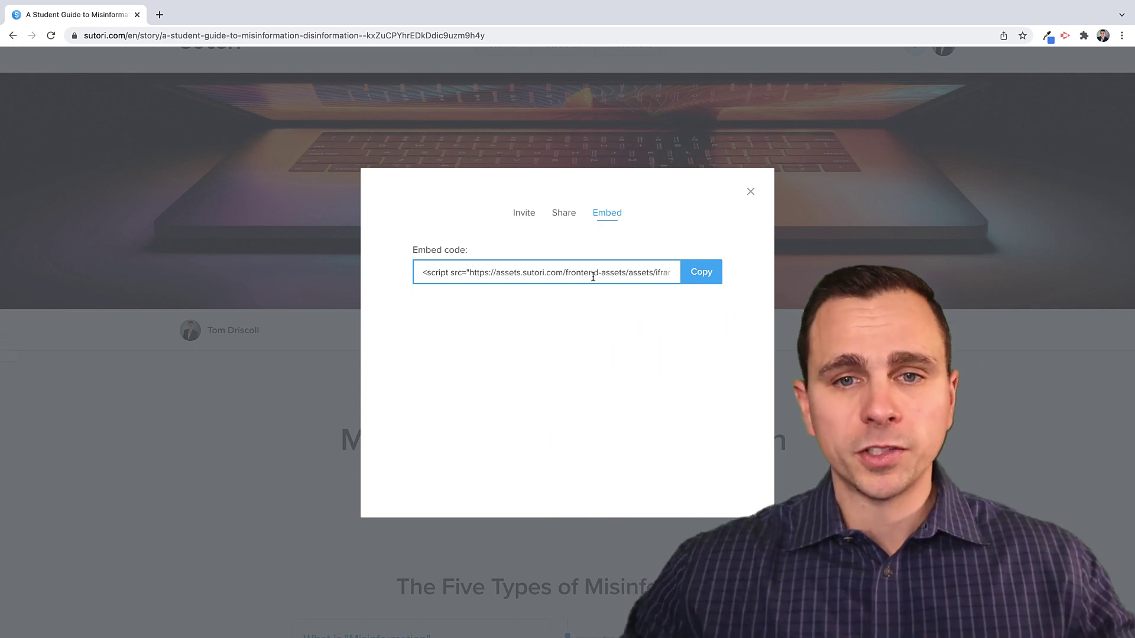
pyautogui.click(751, 191)
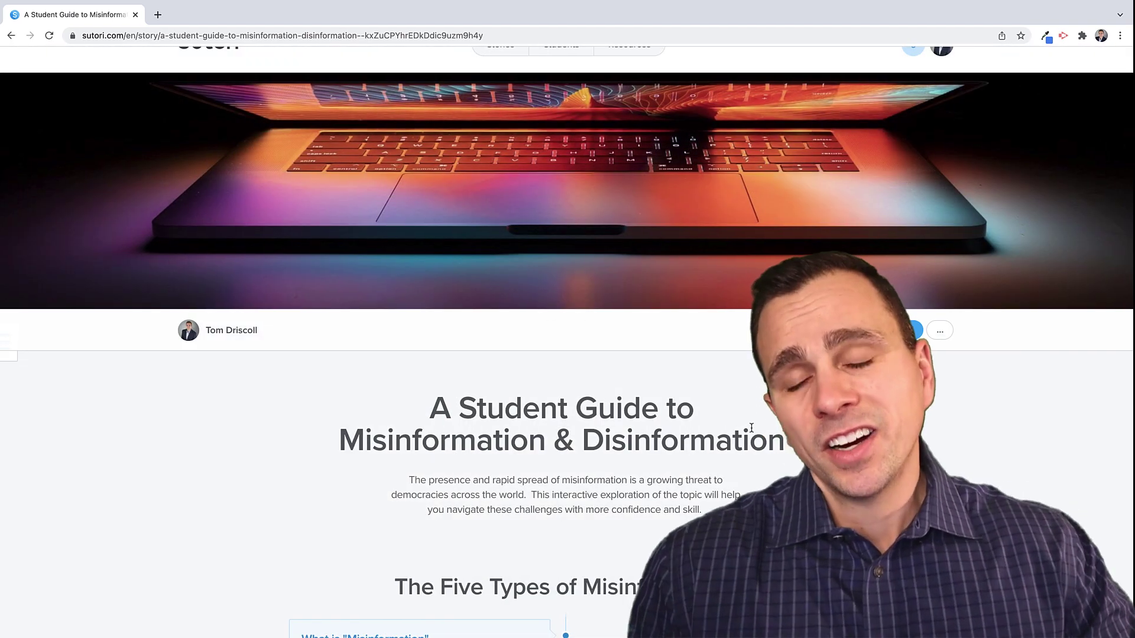
# Step: Present the misinformation story and go through its slides from the title to the "Five Types of Misinformation" poster
pyautogui.scroll(1, 760, 428)
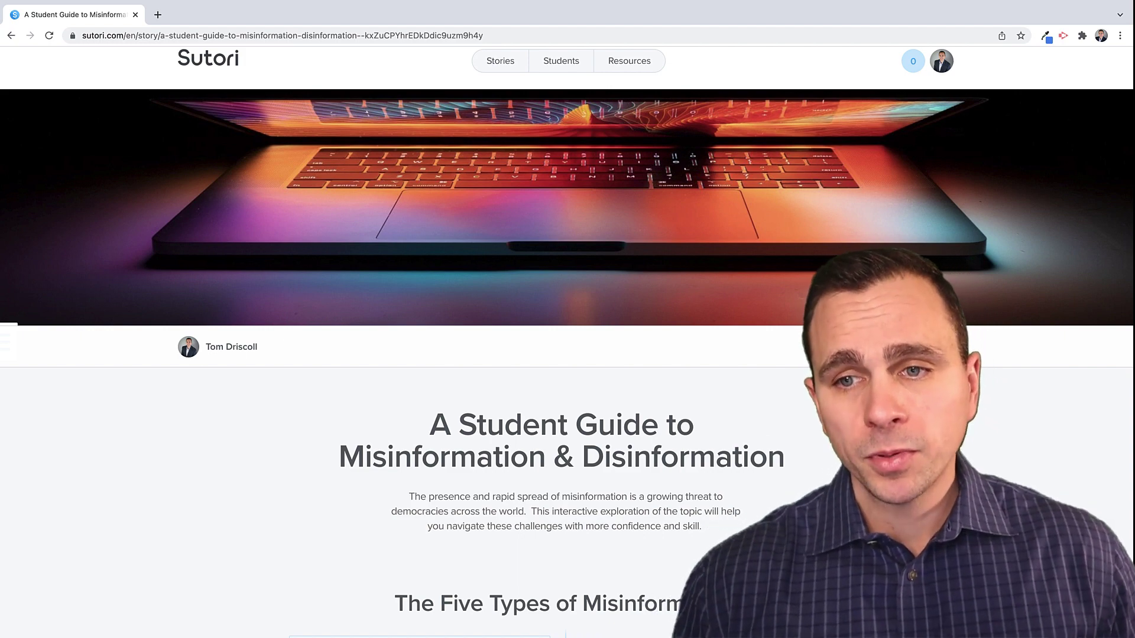
pyautogui.click(928, 347)
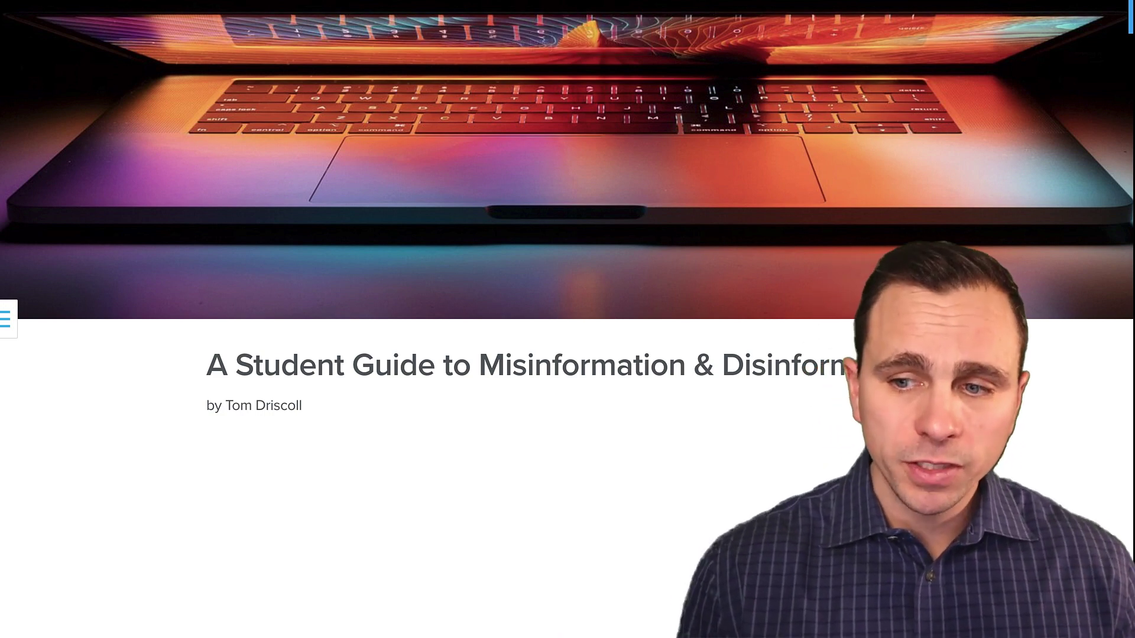
pyautogui.scroll(-3, 567, 319)
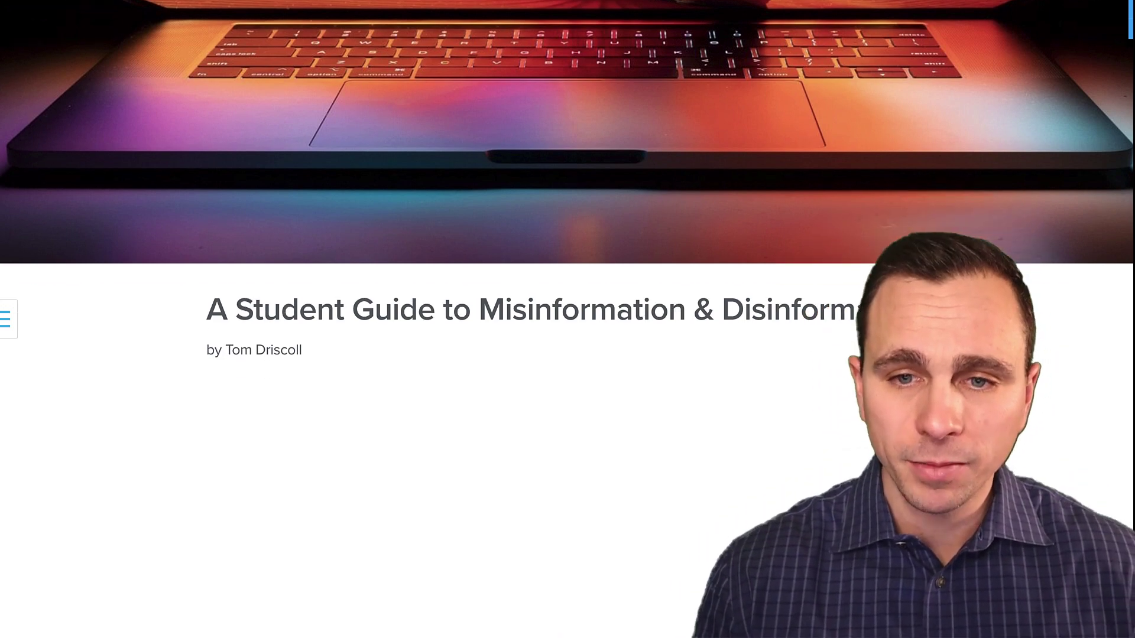
pyautogui.scroll(-3, 568, 320)
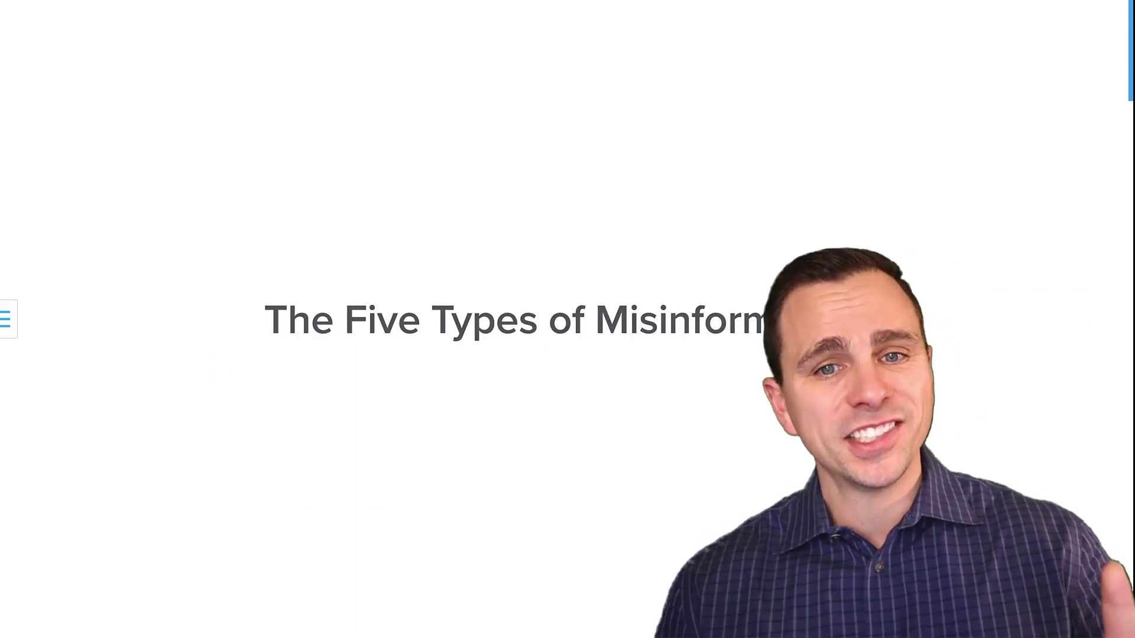
pyautogui.scroll(-3, 568, 319)
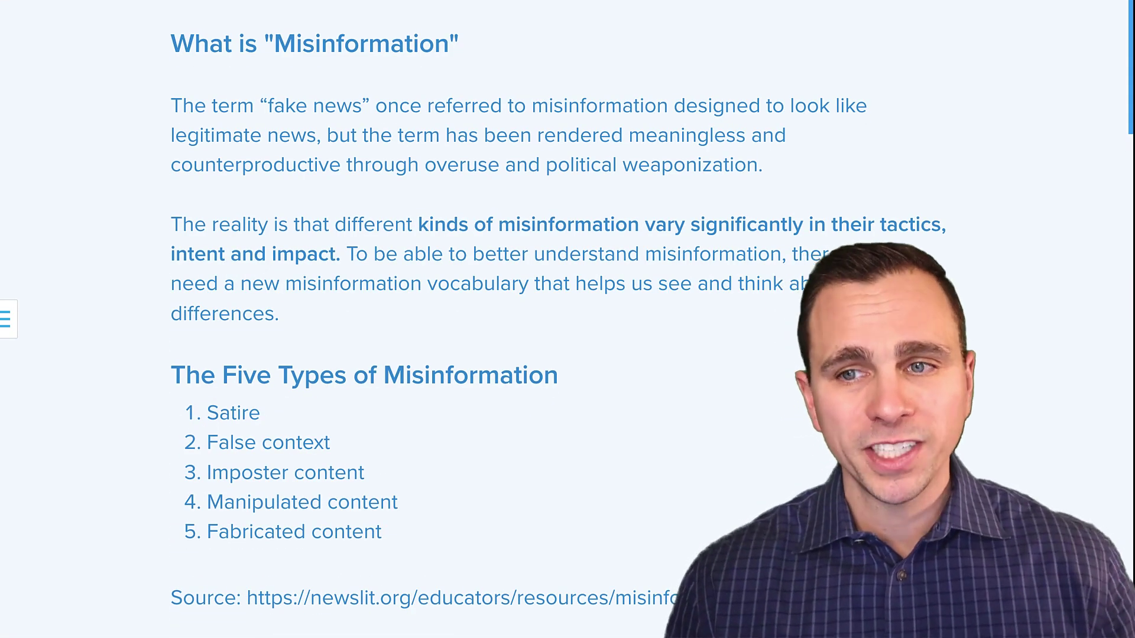
pyautogui.scroll(-10, 567, 319)
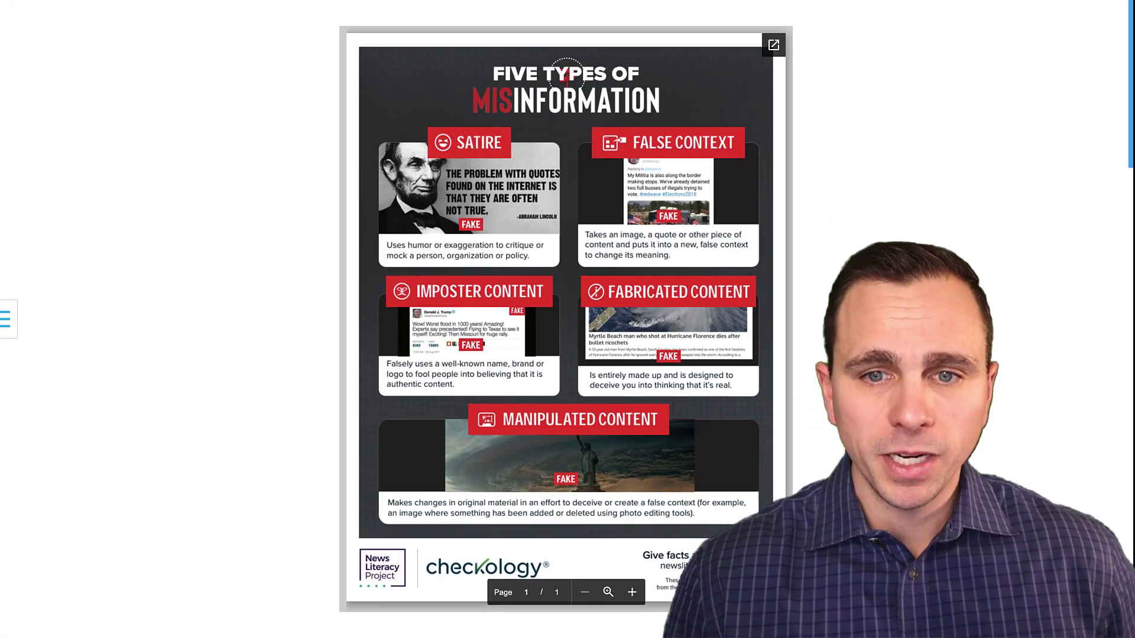